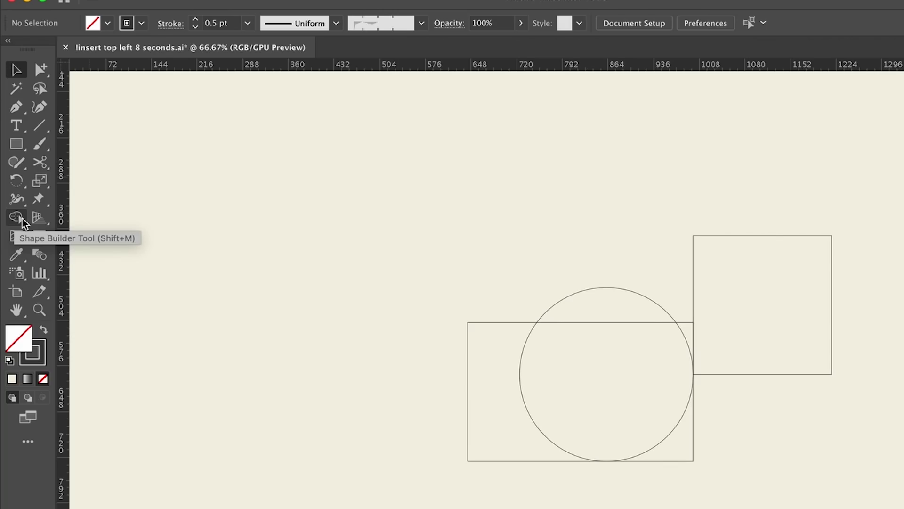
Choose Shape Builder from the flyout and marquee-select the rectangle, circle and square
click(22, 218)
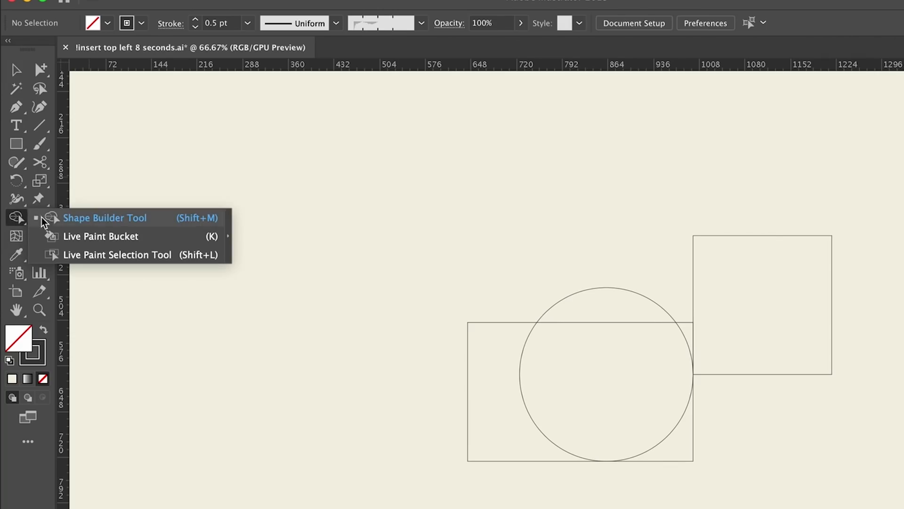
click(71, 222)
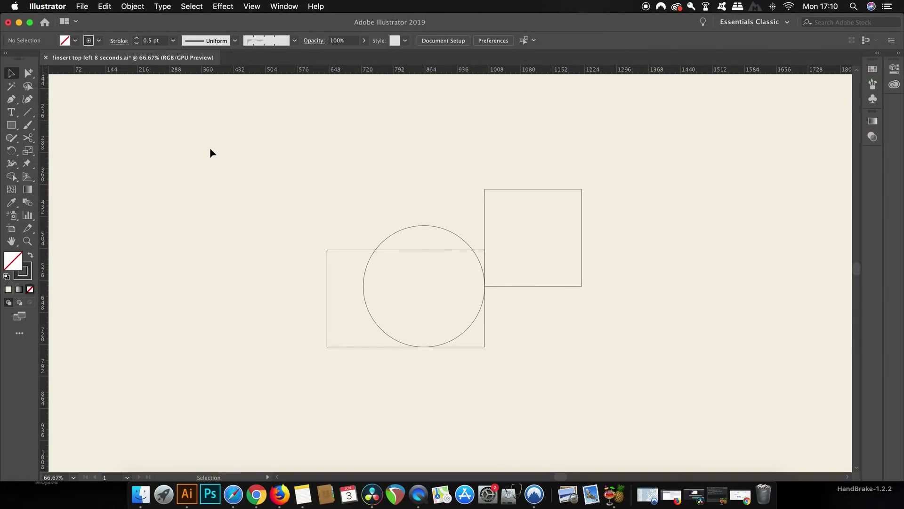
drag(210, 148, 757, 412)
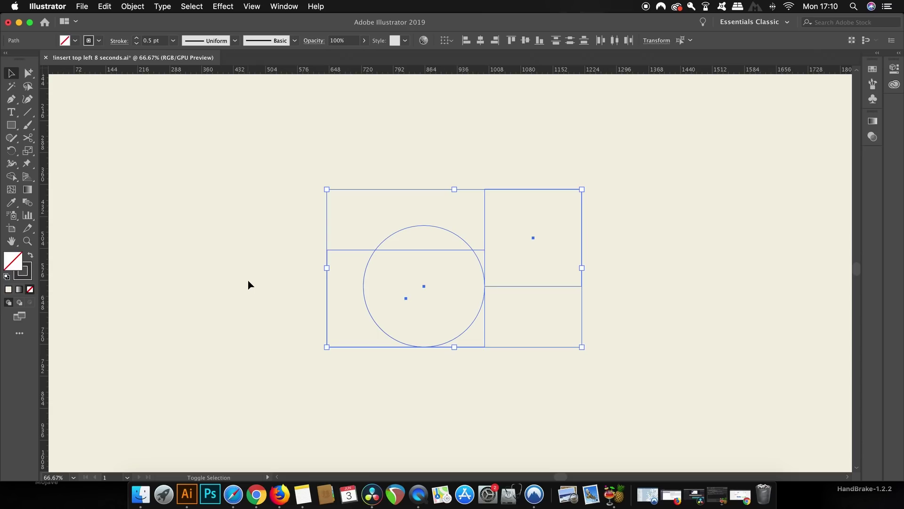
key(shift+m)
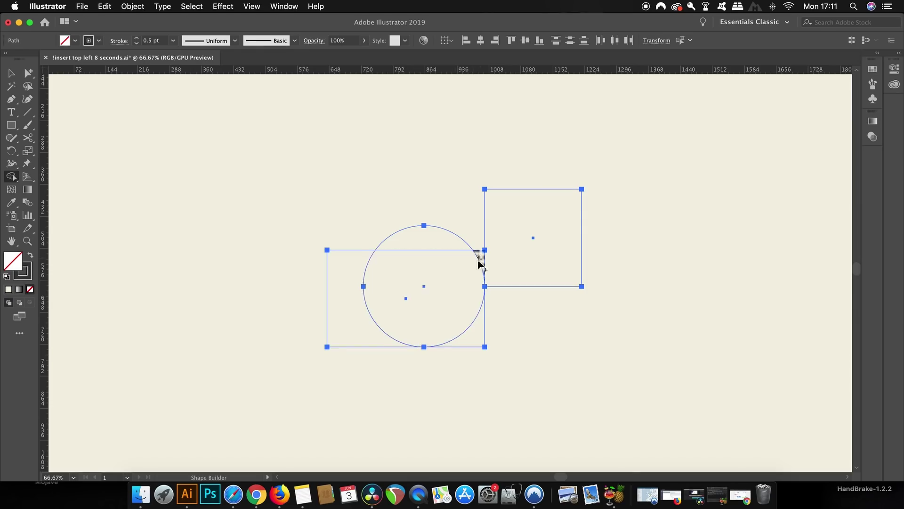
Merge the rectangle with the circle, erasing the right square, leftover corner and protruding arc
mouse_move(369, 329)
mouse_down()
mouse_move(479, 260)
mouse_move(432, 288)
mouse_up()
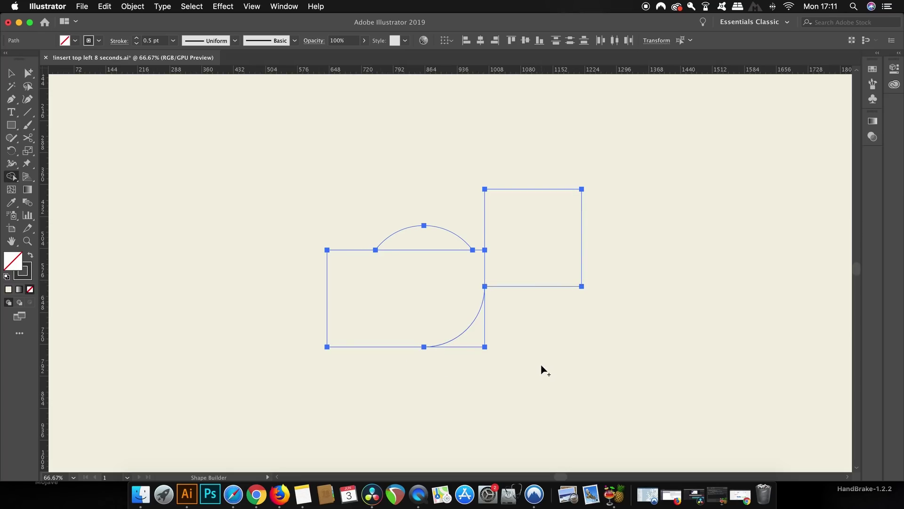
drag(472, 364, 509, 317)
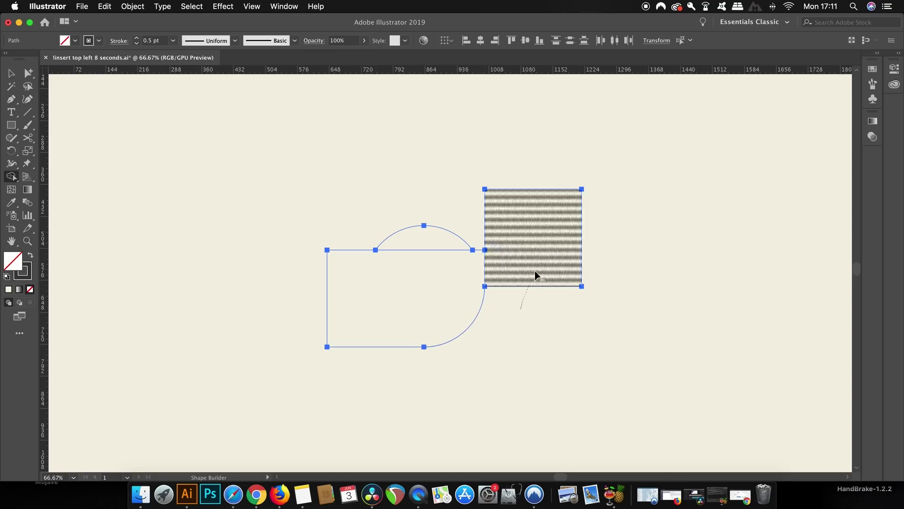
alt+click(535, 276)
drag(441, 229, 424, 235)
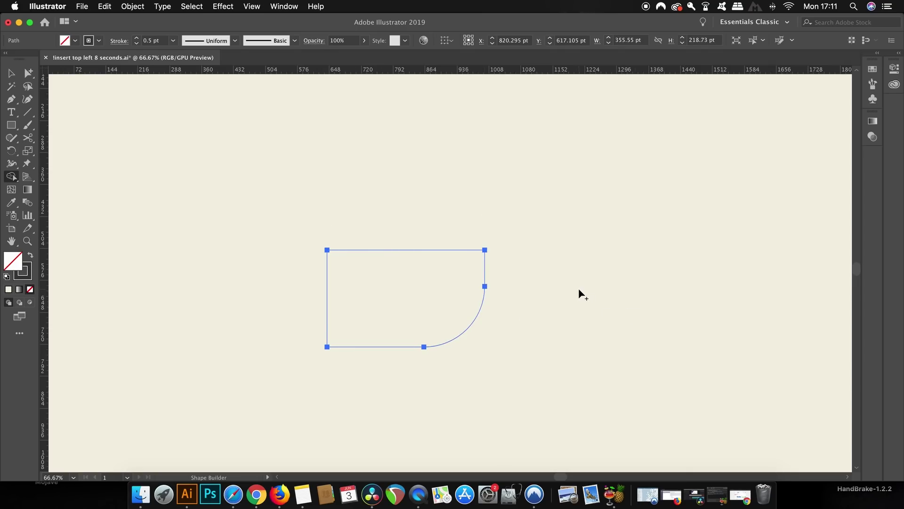
Swap fill and stroke to make the merged shape solid dark, then select and delete it
key(v)
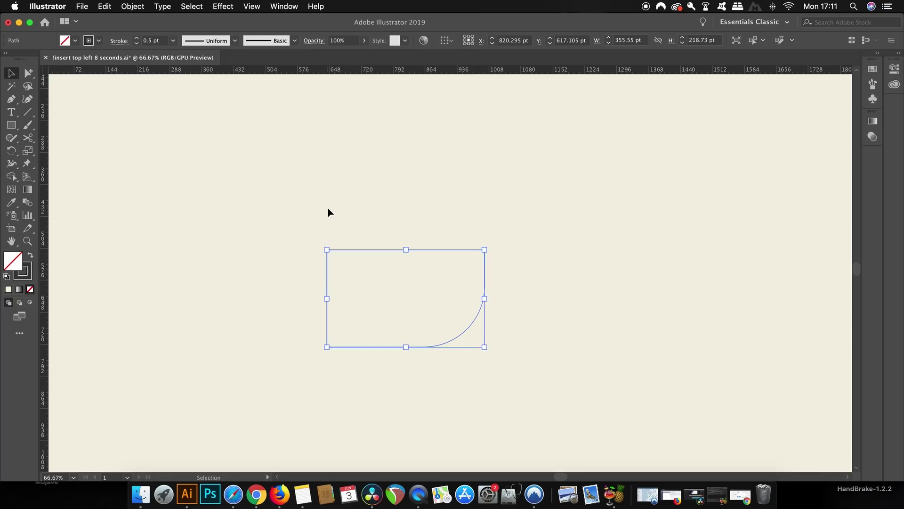
key(shift+x)
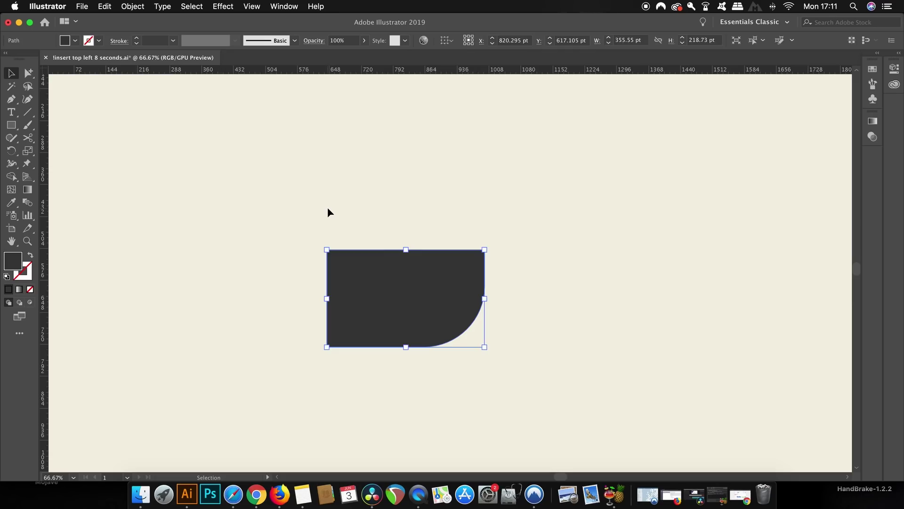
click(328, 208)
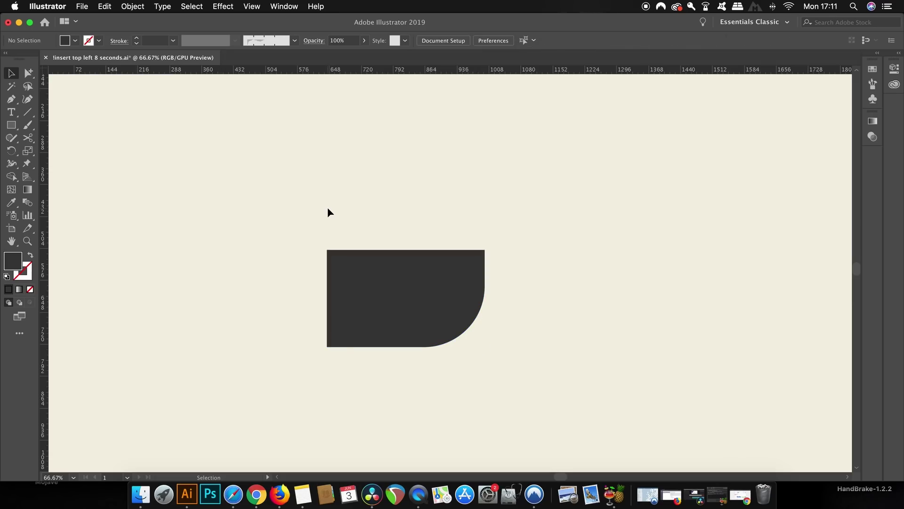
drag(314, 207, 534, 318)
key(Delete)
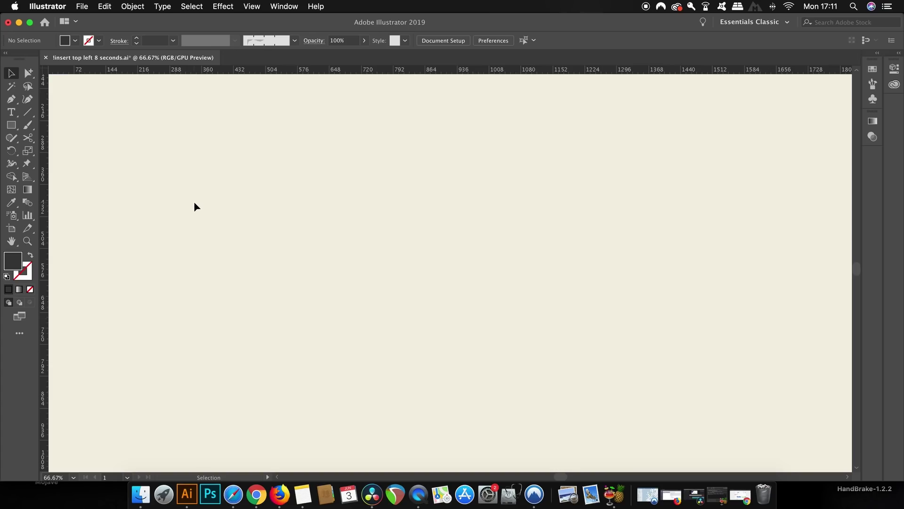
click(298, 4)
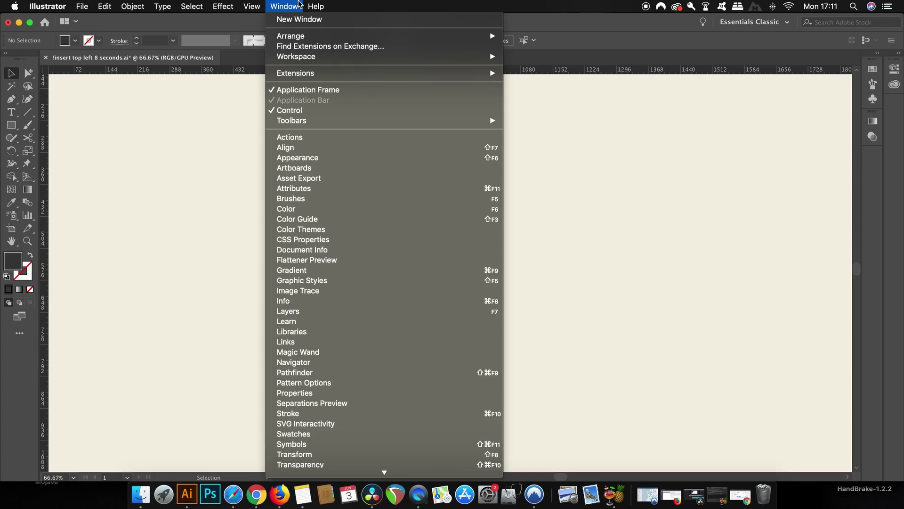
scroll(344, 173, down, 5)
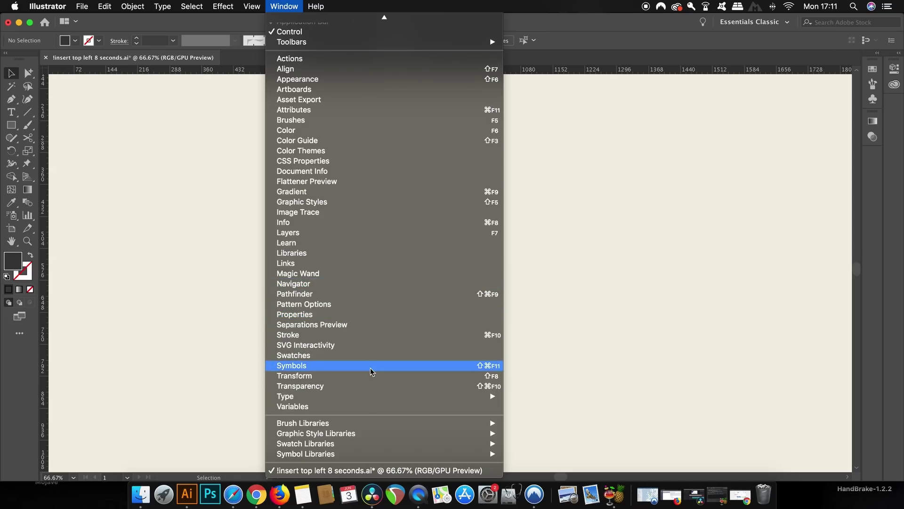
click(213, 265)
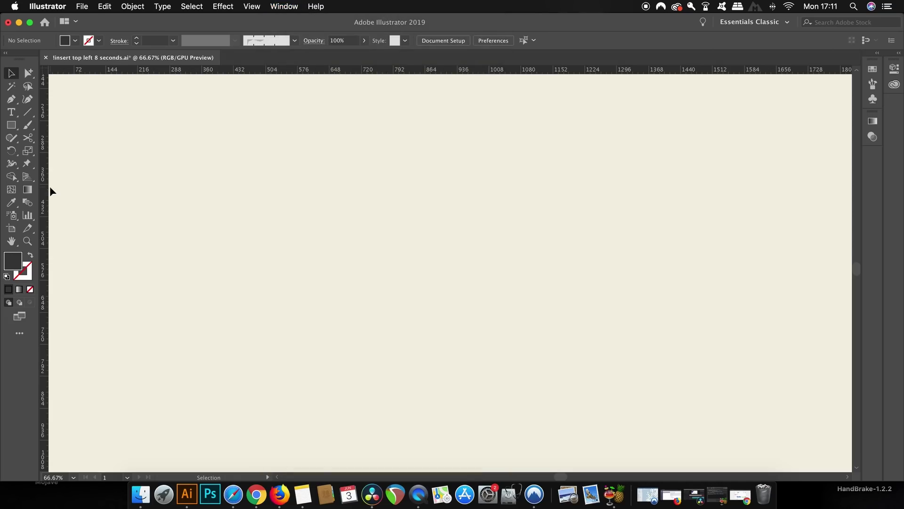
Open Shape Builder Tool Options and move the dialog aside to review gap detection
double_click(12, 177)
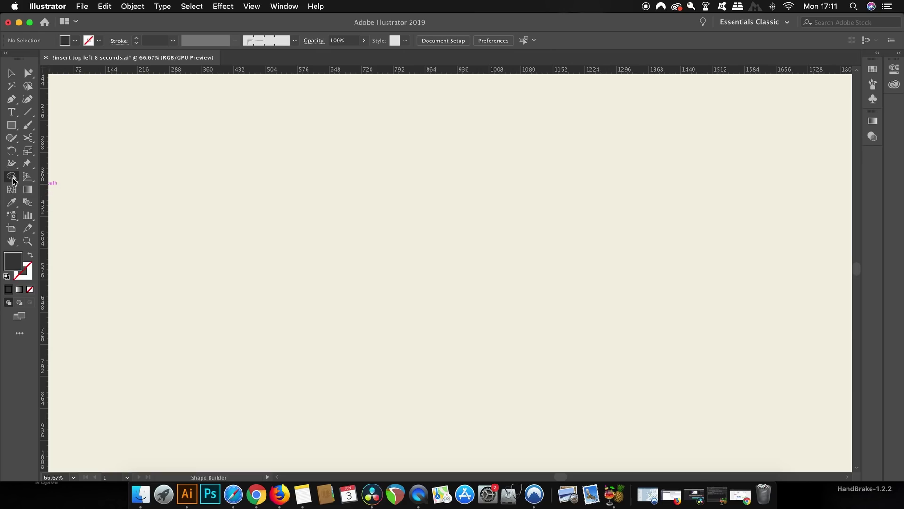
drag(774, 108, 251, 93)
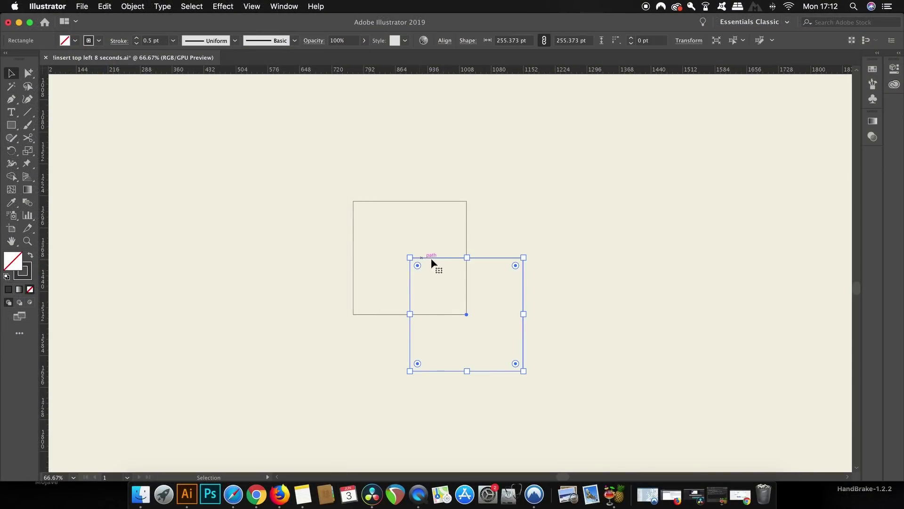
scroll(441, 258, up, 1)
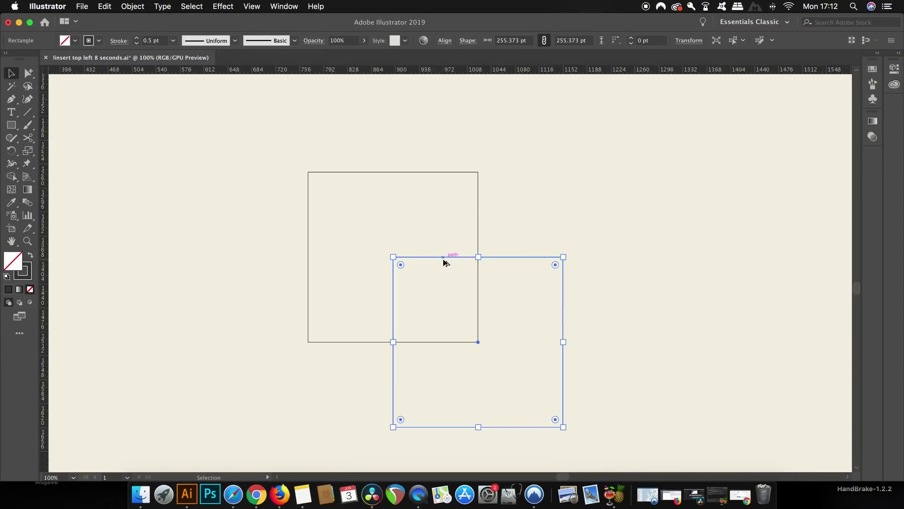
scroll(441, 258, up, 1)
Cut the lower square's top edge near its corner and delete the short cut-off segment
key(c)
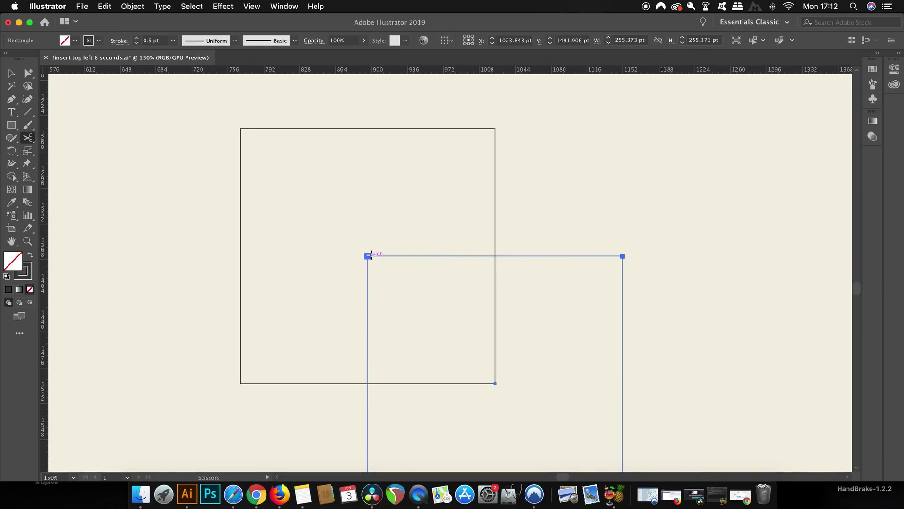
click(375, 256)
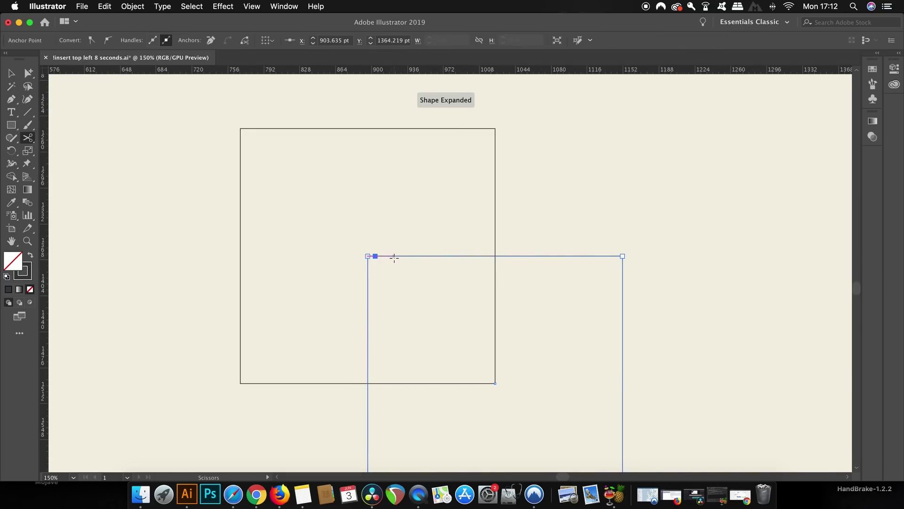
key(v)
click(377, 236)
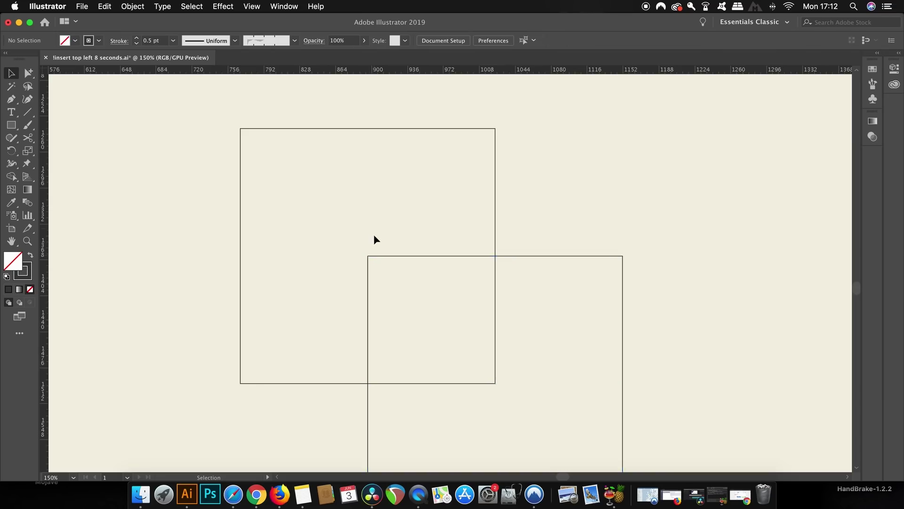
scroll(375, 237, up, 4)
click(352, 314)
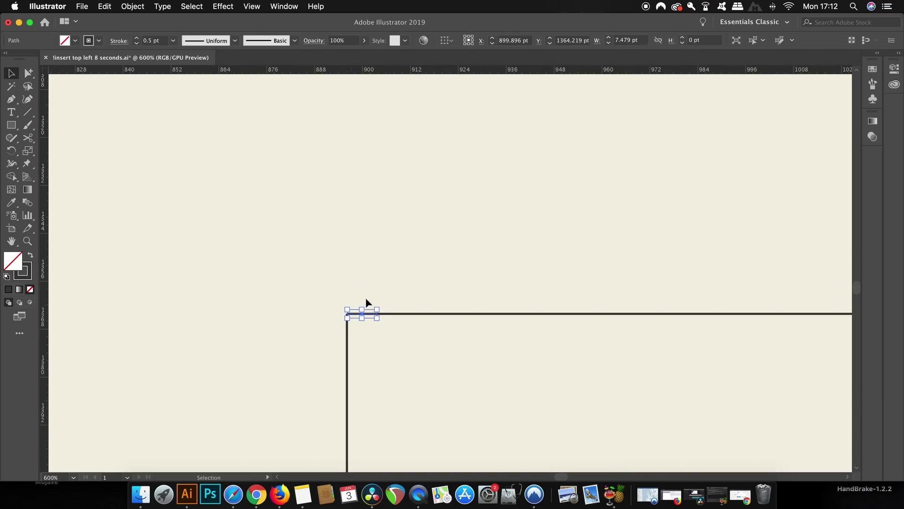
key(Delete)
scroll(387, 287, up, 1)
scroll(388, 289, down, 2)
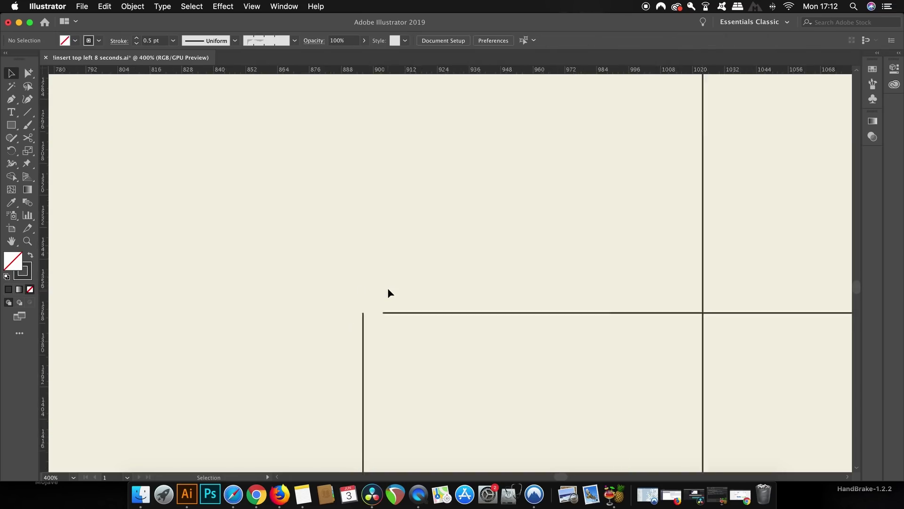
scroll(388, 289, down, 2)
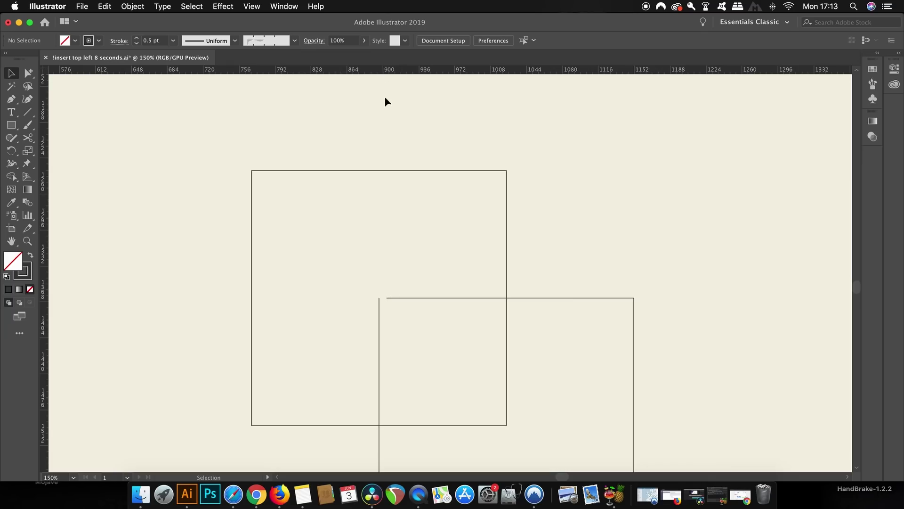
Check the ruler unit choices without changing them and reopen Shape Builder Tool Options
right_click(388, 70)
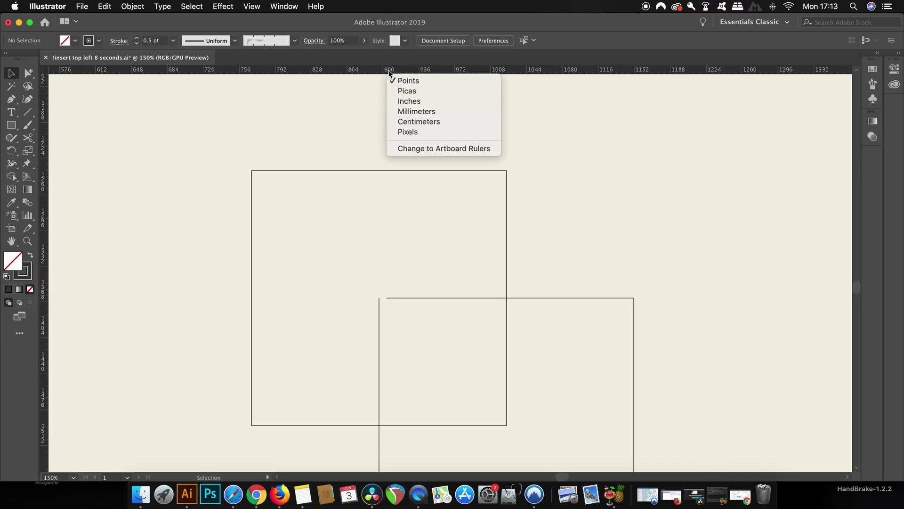
click(348, 97)
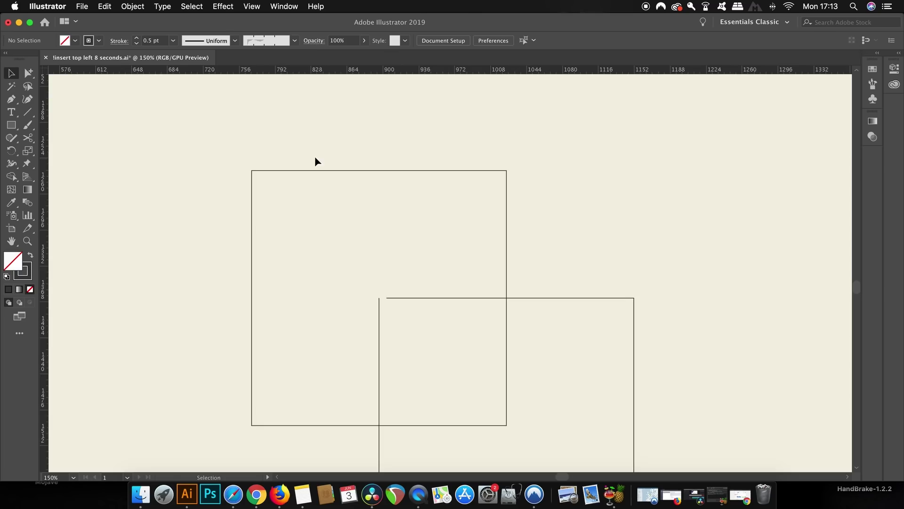
scroll(304, 135, down, 2)
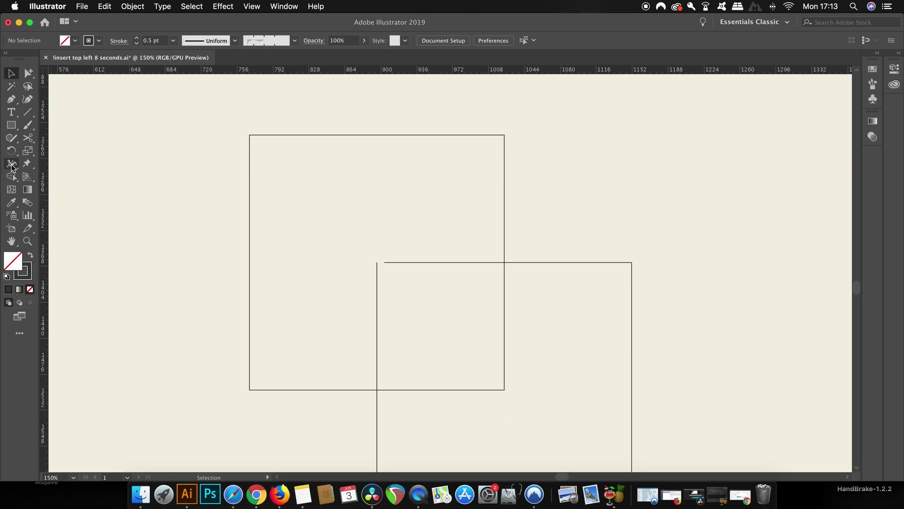
double_click(11, 176)
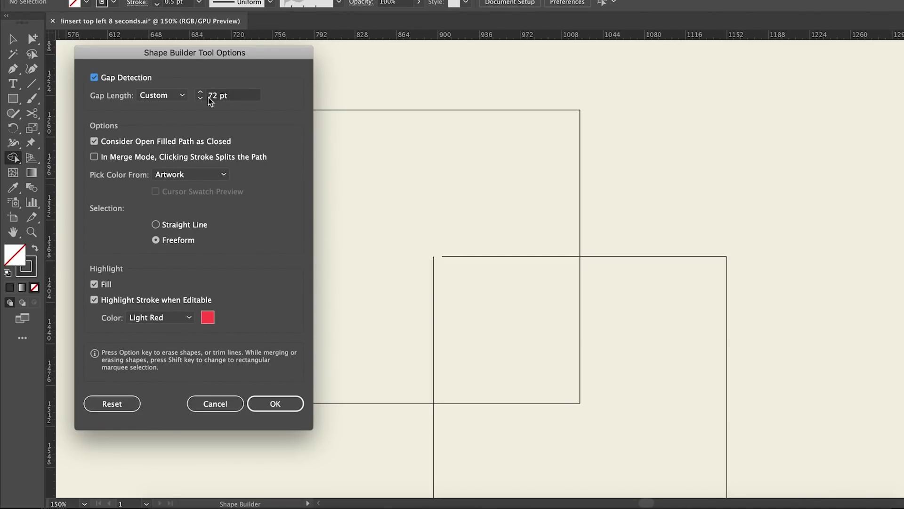
Keep Gap Length on Custom at 72 pt and confirm Shape Builder Tool Options
click(176, 96)
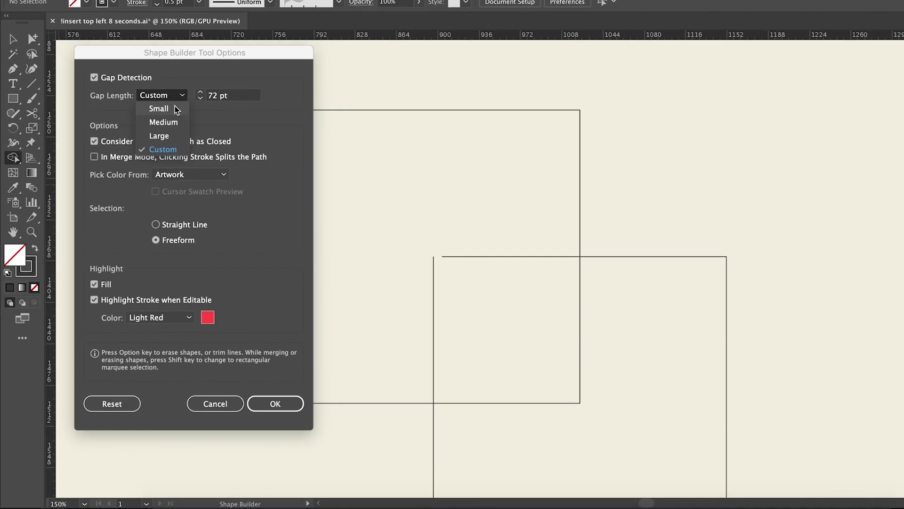
click(171, 150)
key(Tab)
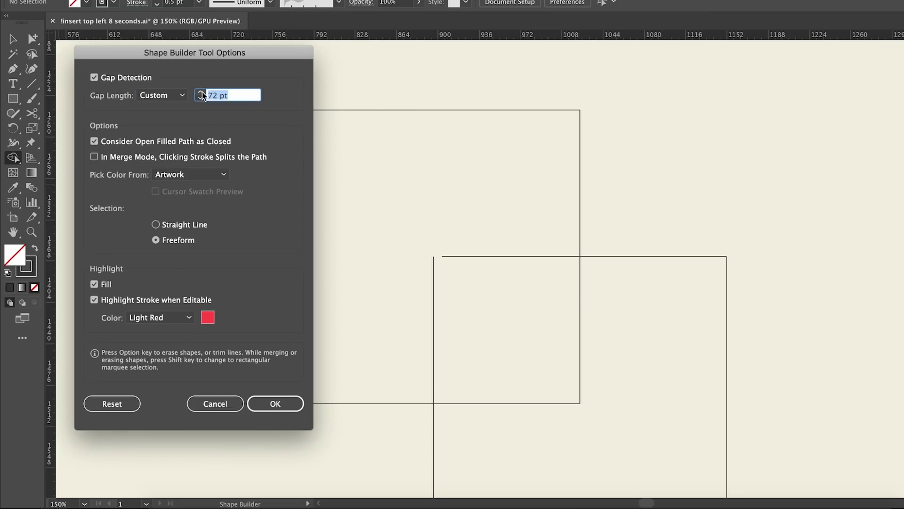
click(281, 403)
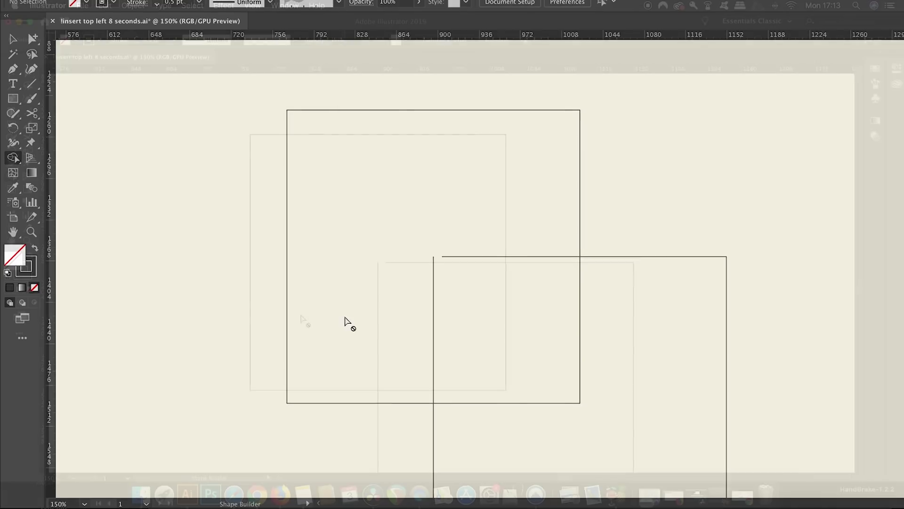
Select both overlapping squares with the Selection tool, then deselect them
key(v)
drag(212, 156, 545, 409)
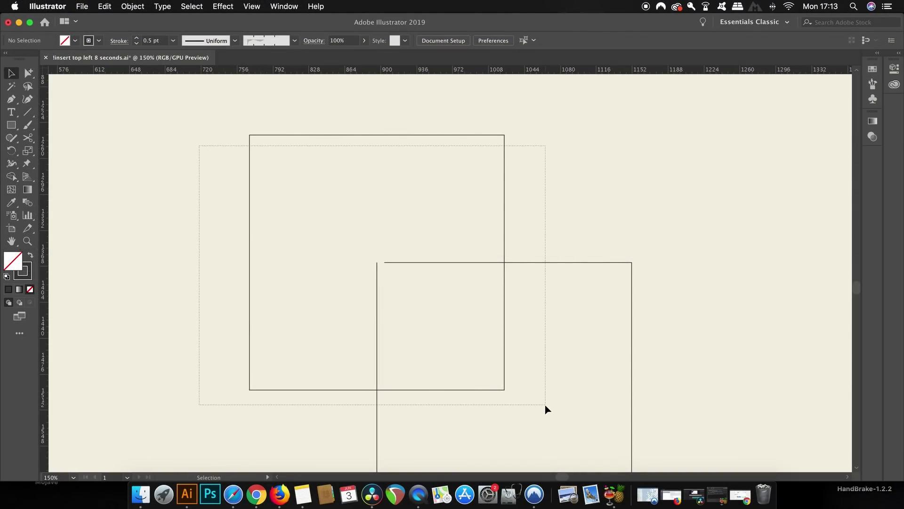
key(shift)
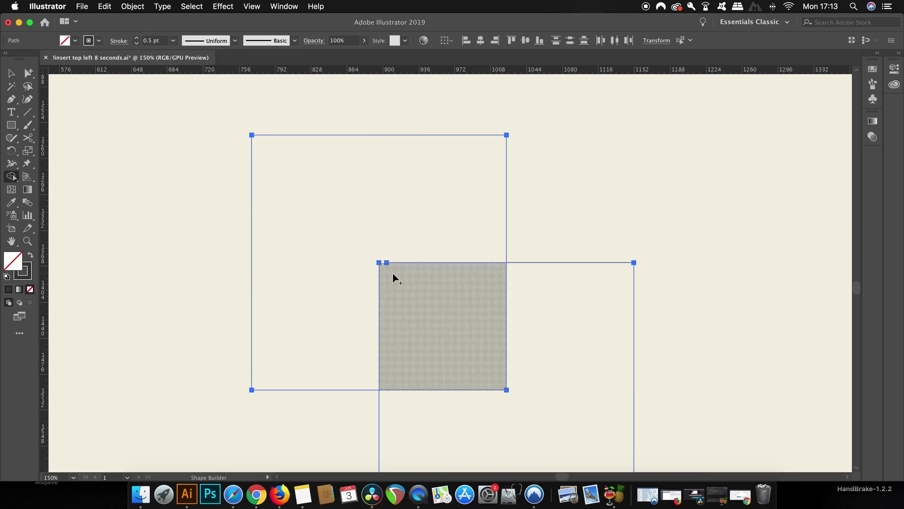
key(v)
click(188, 264)
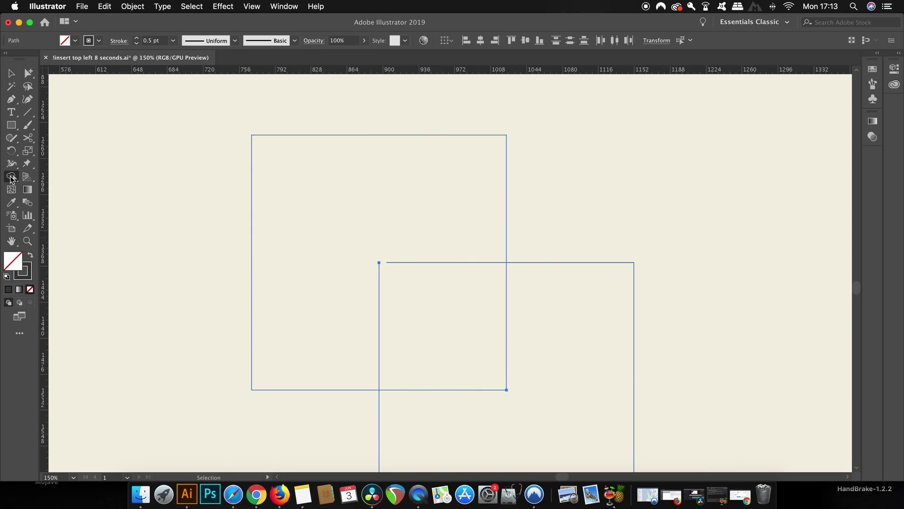
With Shape Builder active and both squares selected, turn off Gap Detection
click(11, 178)
key(super+a)
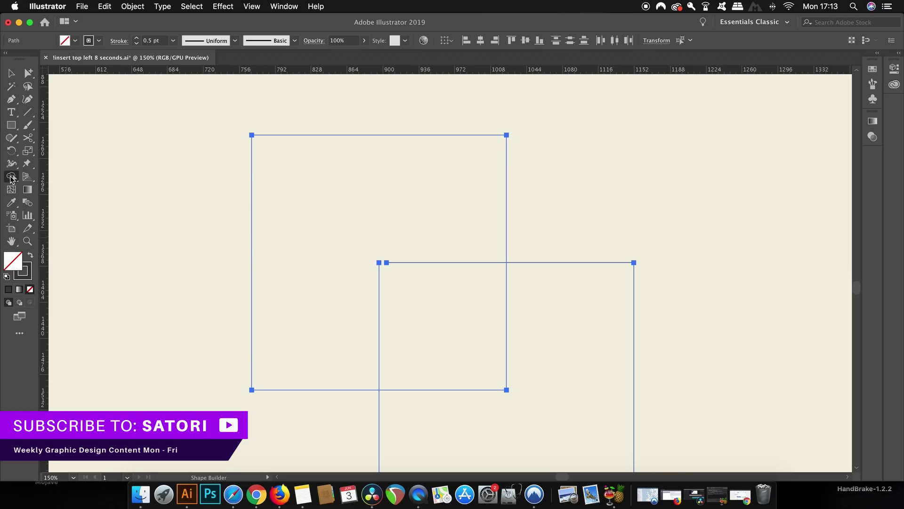
double_click(11, 178)
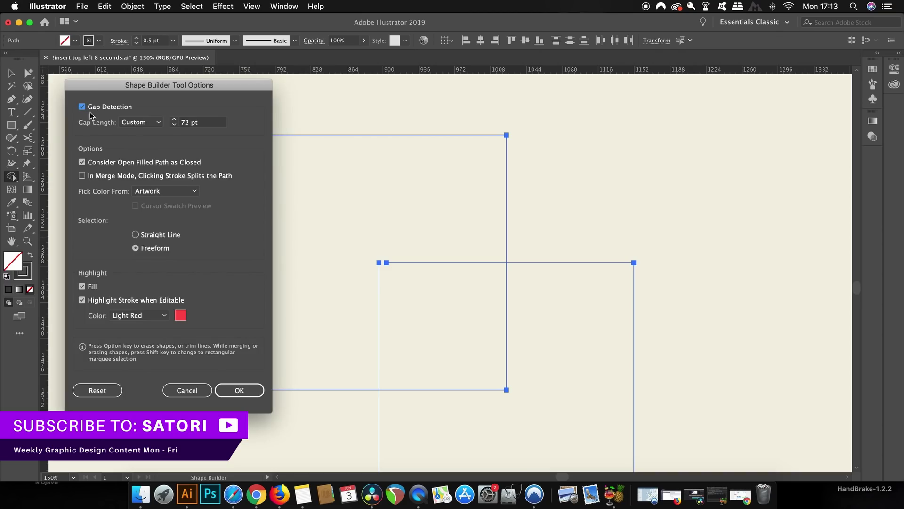
click(82, 107)
click(238, 391)
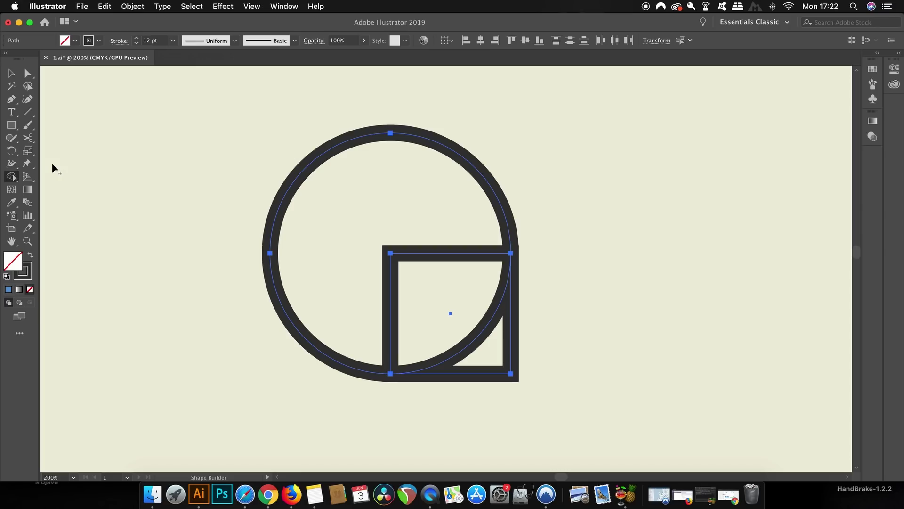
Enable 'In Merge Mode, Clicking Stroke Splits the Path' in Shape Builder Tool Options
double_click(11, 178)
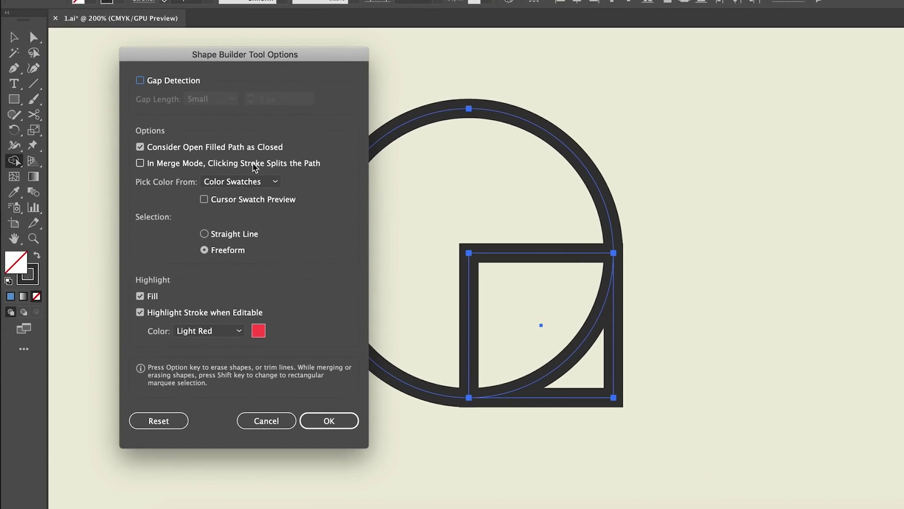
click(282, 165)
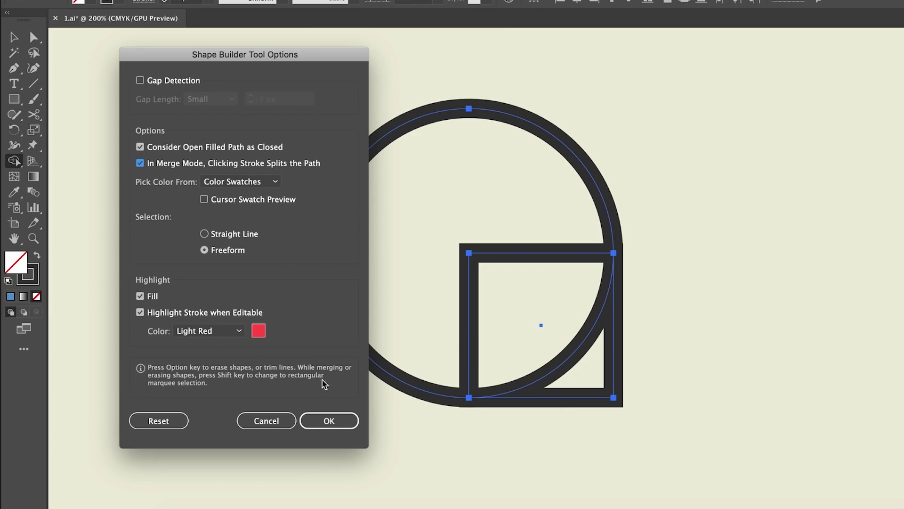
click(329, 420)
scroll(445, 262, up, 2)
scroll(444, 263, up, 1)
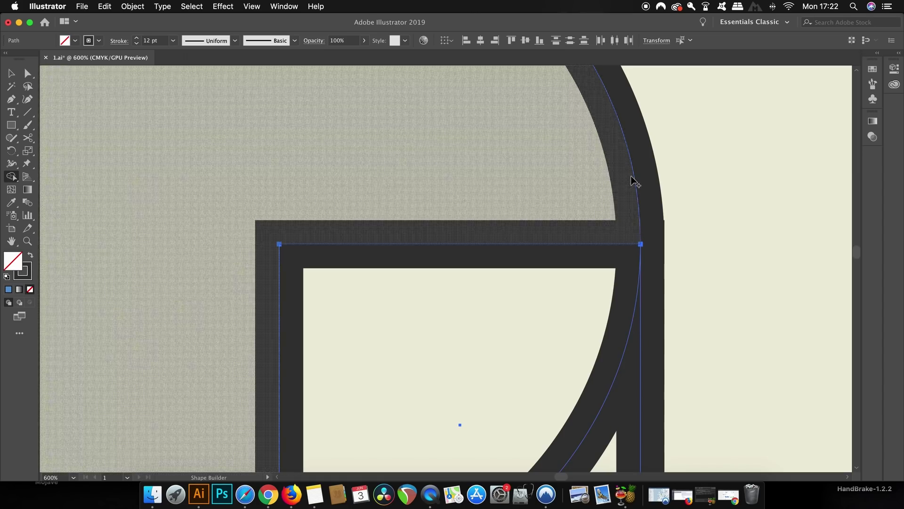
scroll(635, 181, down, 2)
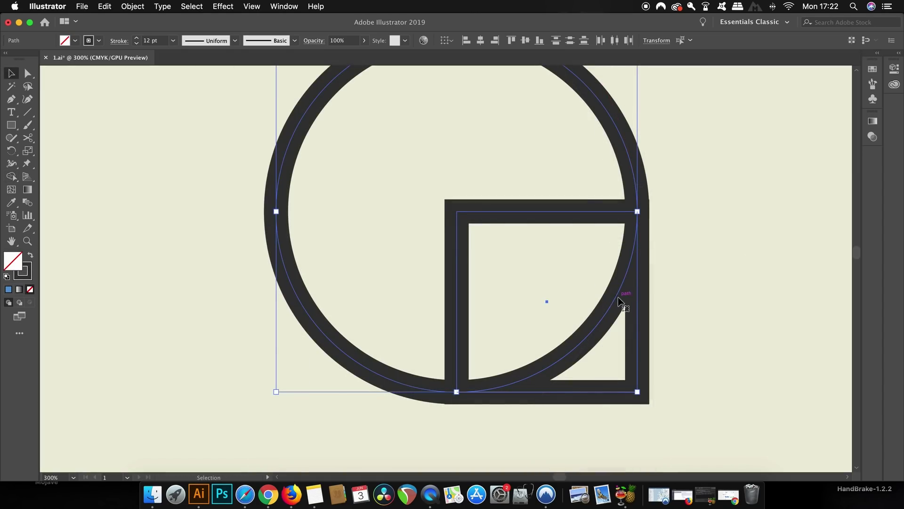
Nudge the drawing and undo it, then pull the circle away from the square
drag(621, 139, 592, 143)
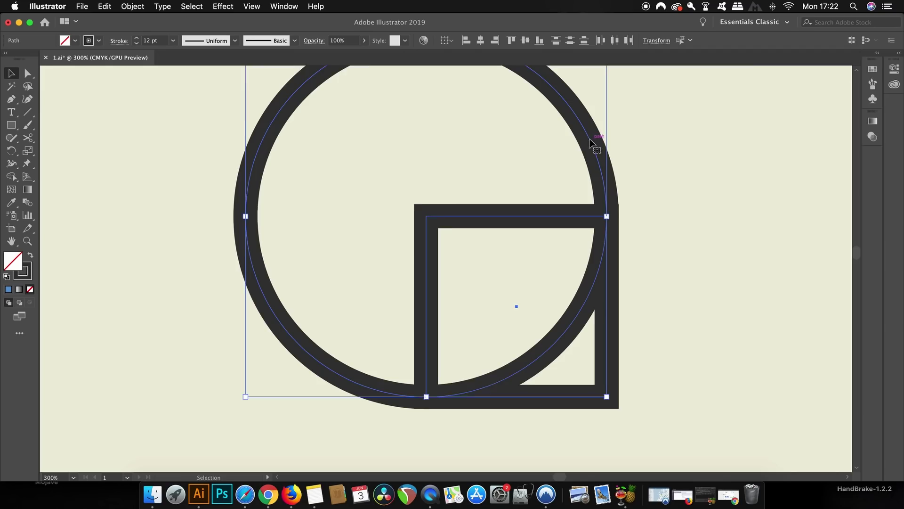
key(ctrl+z)
click(730, 155)
click(632, 151)
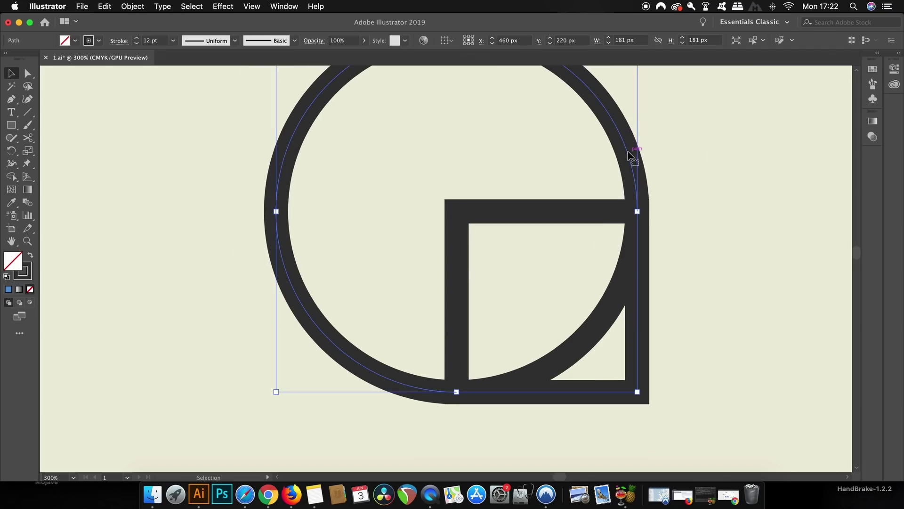
mouse_move(631, 155)
mouse_down()
mouse_move(630, 135)
mouse_move(423, 147)
mouse_up()
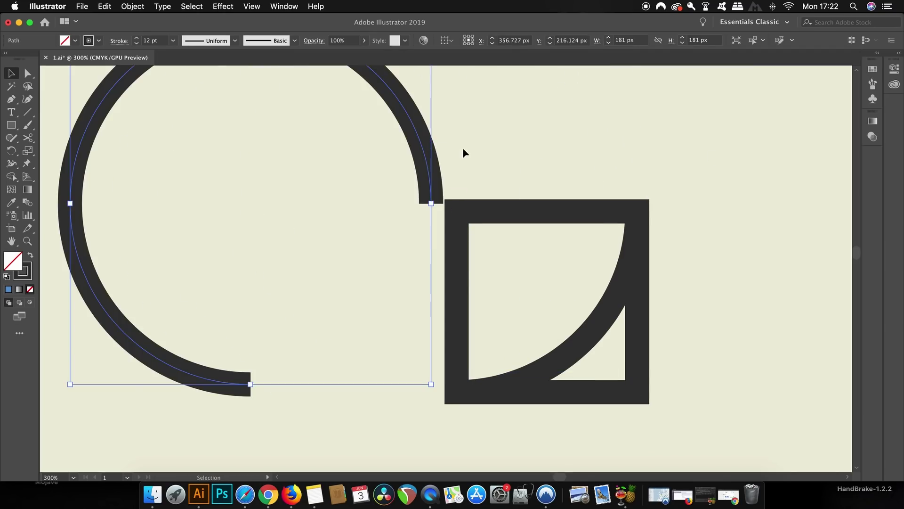
Shift the inner quarter arc right, undo the moves, and reselect all artwork
click(598, 338)
drag(597, 337, 625, 328)
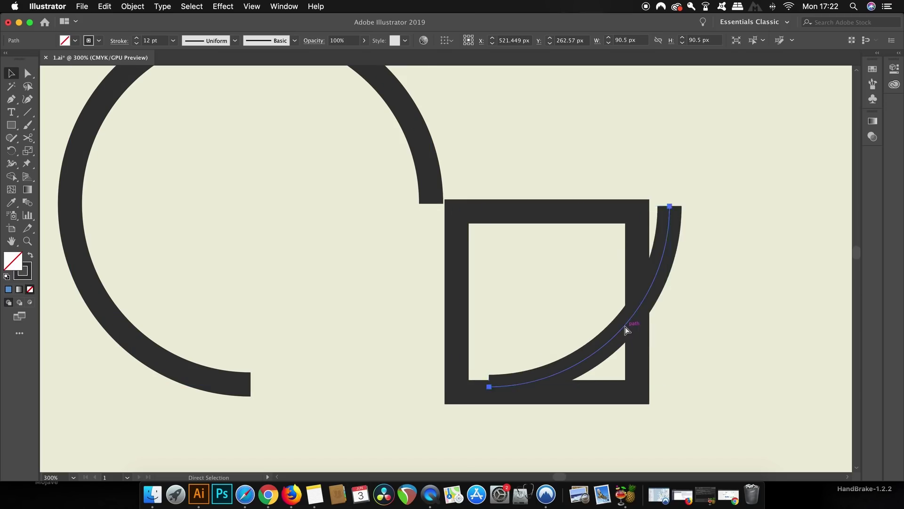
key(super+z)
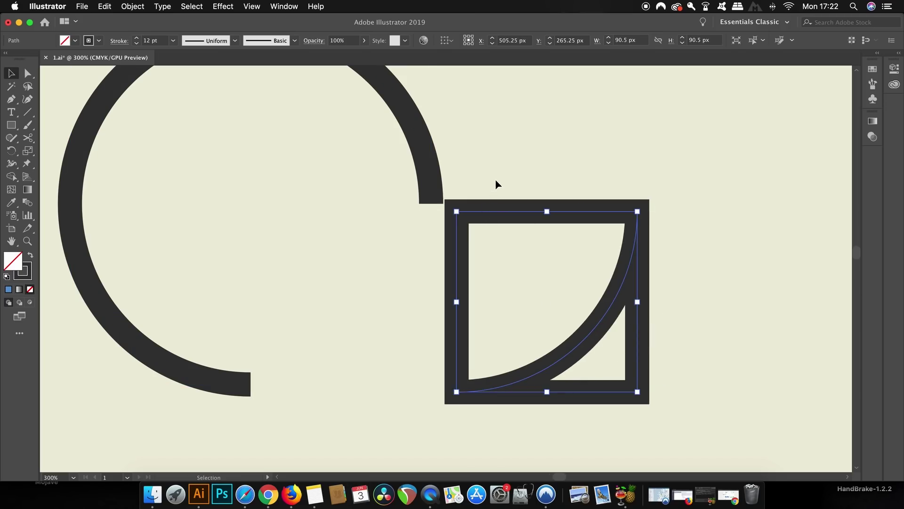
key(a)
key(super+z)
key(super+a)
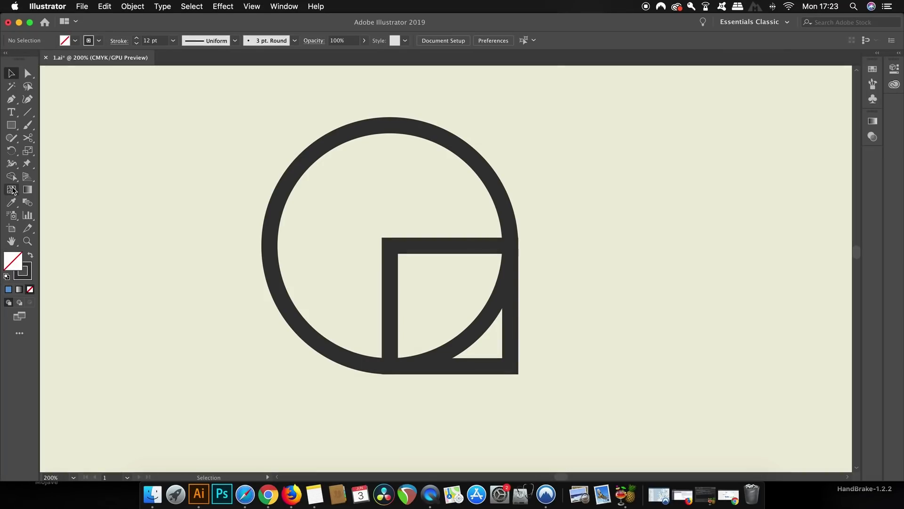
Set Shape Builder selection to Straight Line, keeping Pick Color From on Color Swatches
double_click(12, 177)
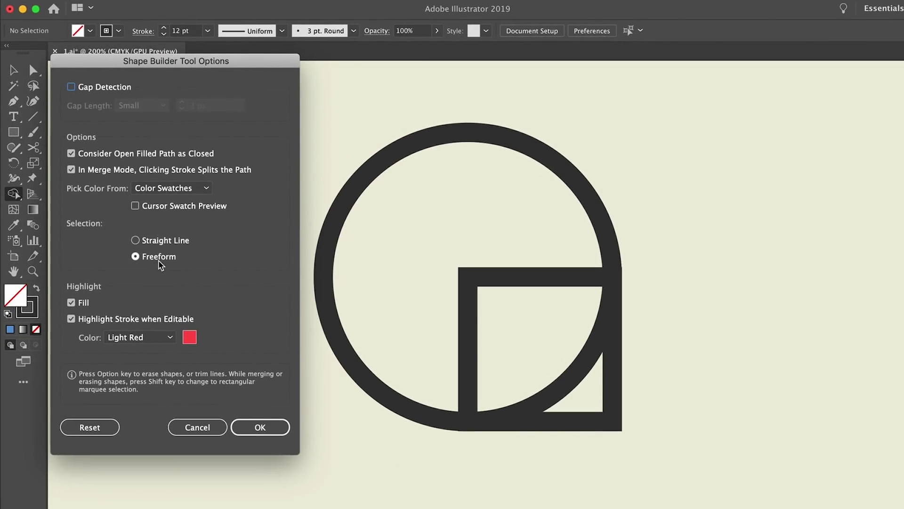
click(171, 188)
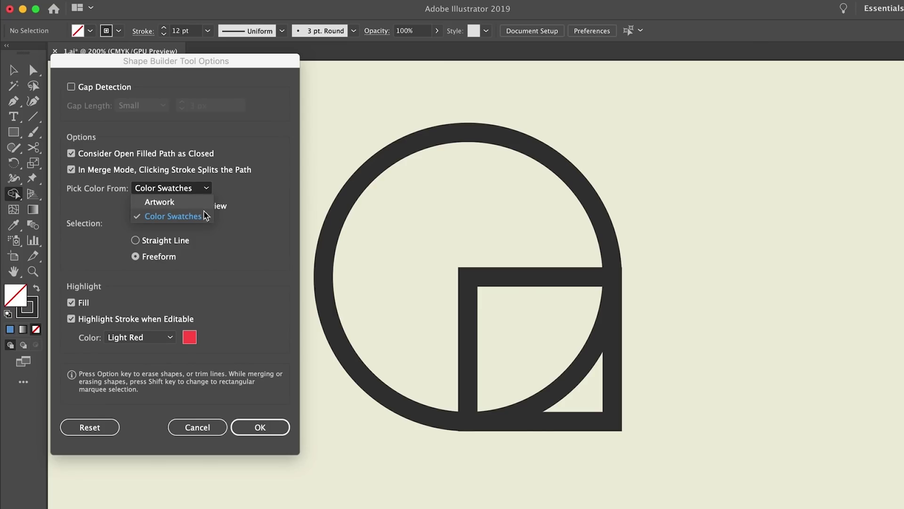
click(233, 246)
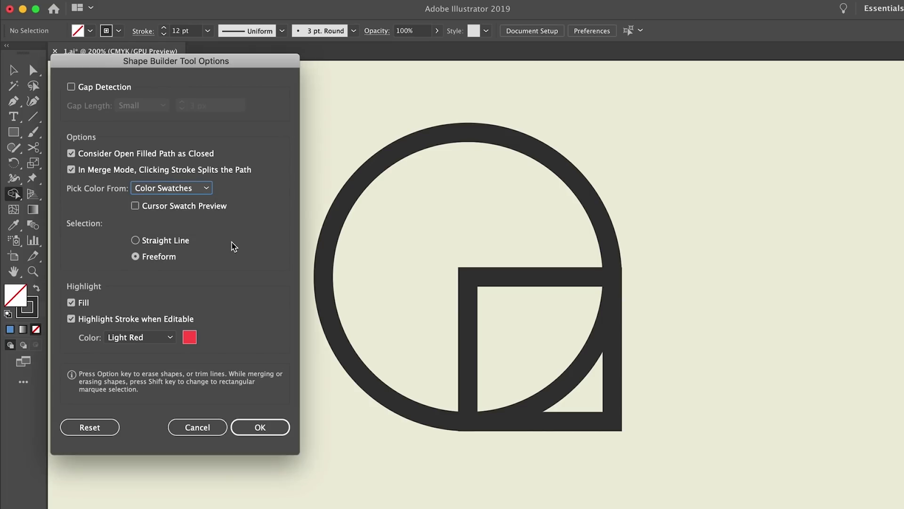
click(149, 245)
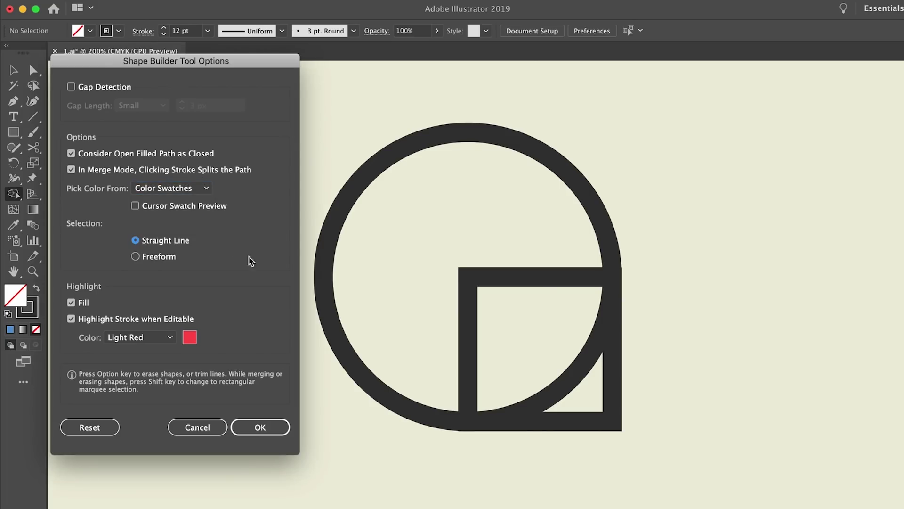
click(261, 426)
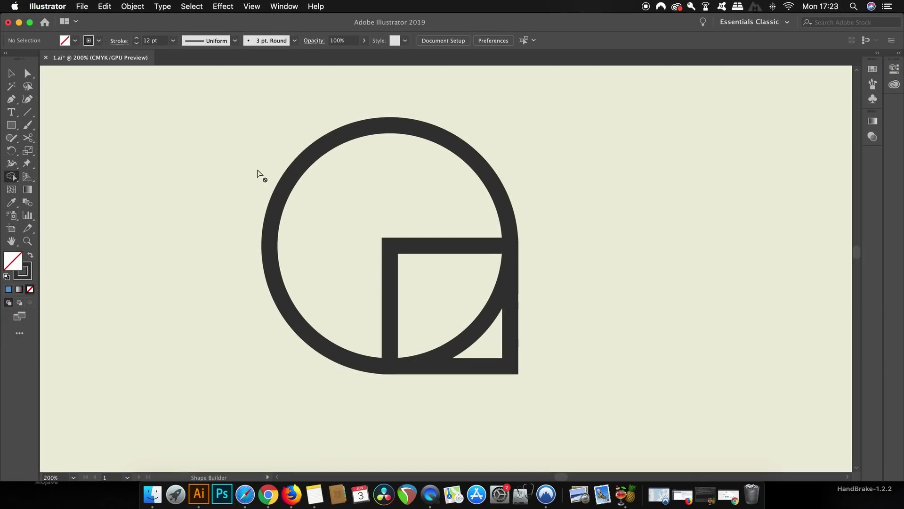
Select circle and square, drag-merge the corner region into the circle, then undo
drag(246, 138, 542, 375)
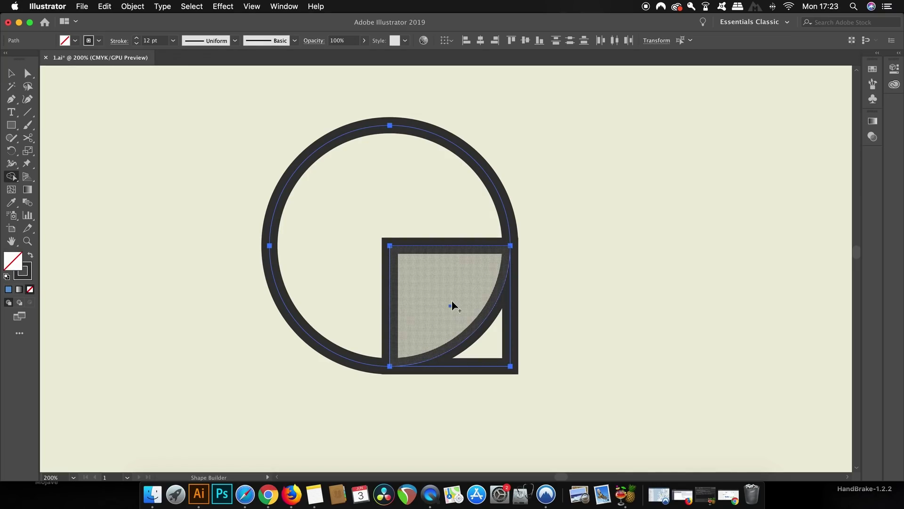
mouse_move(450, 305)
mouse_down()
mouse_move(305, 239)
mouse_move(331, 205)
mouse_move(374, 210)
mouse_up()
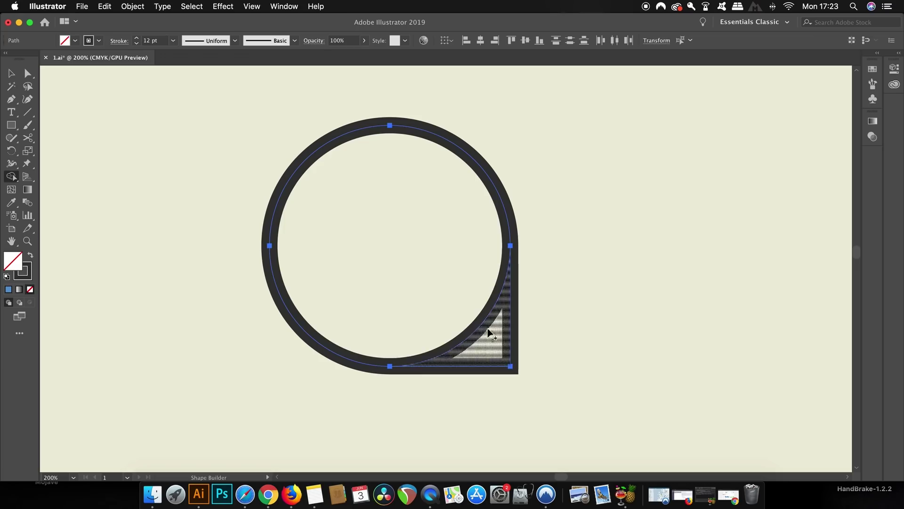
drag(486, 345, 402, 244)
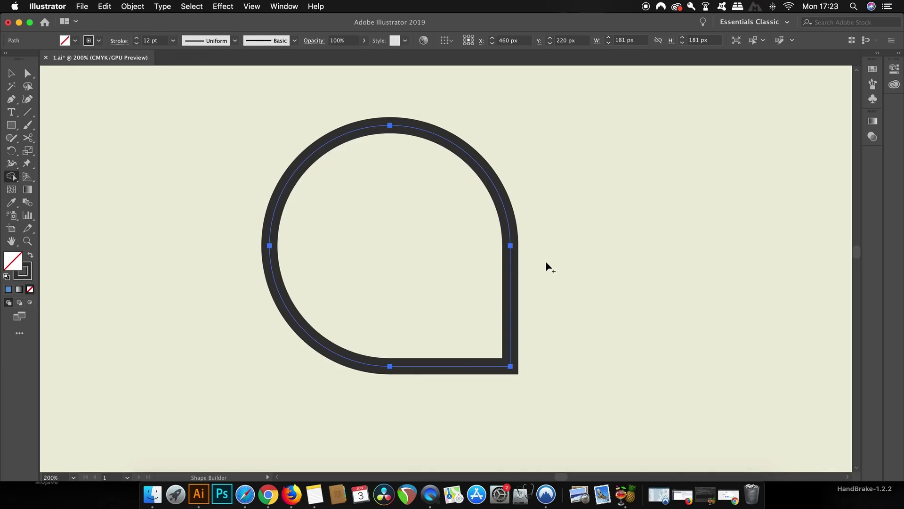
key(super+z)
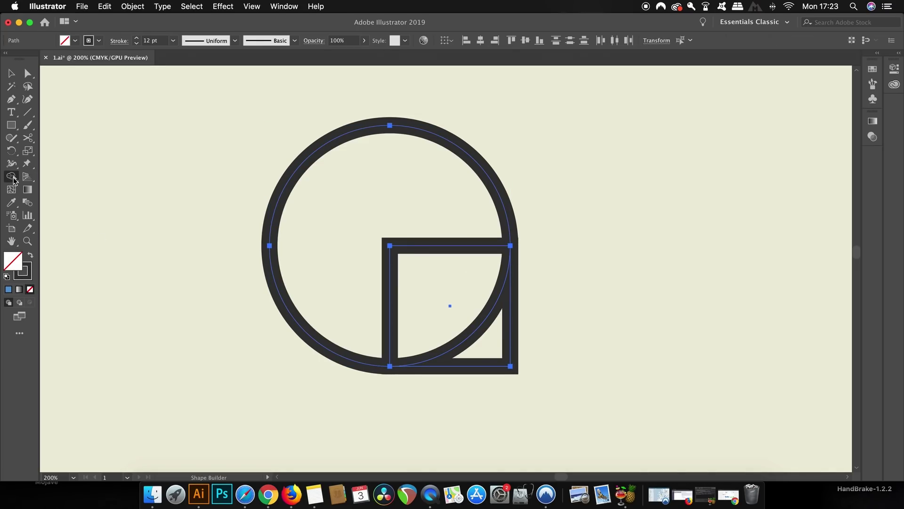
Switch Shape Builder selection to Freeform and trace across circle and corner into a teardrop
double_click(12, 178)
click(123, 229)
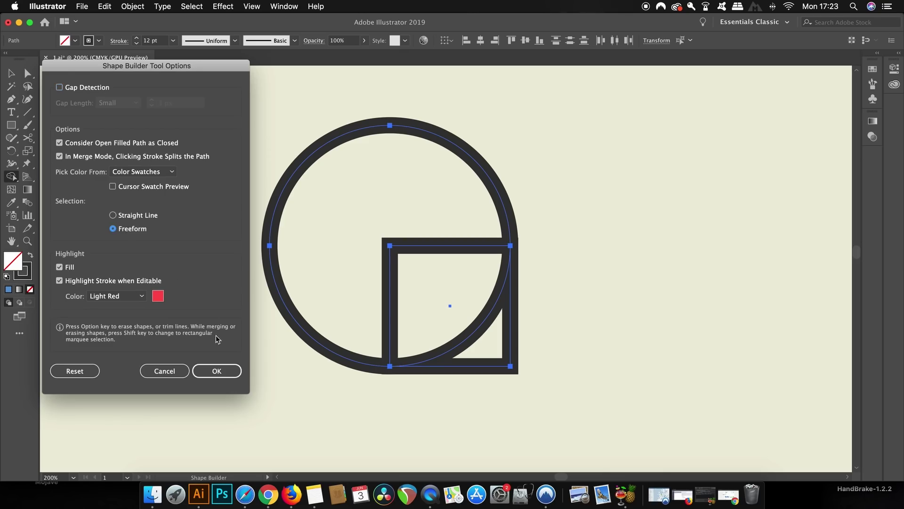
click(218, 370)
mouse_move(332, 295)
mouse_down()
mouse_move(386, 156)
mouse_move(494, 382)
mouse_up()
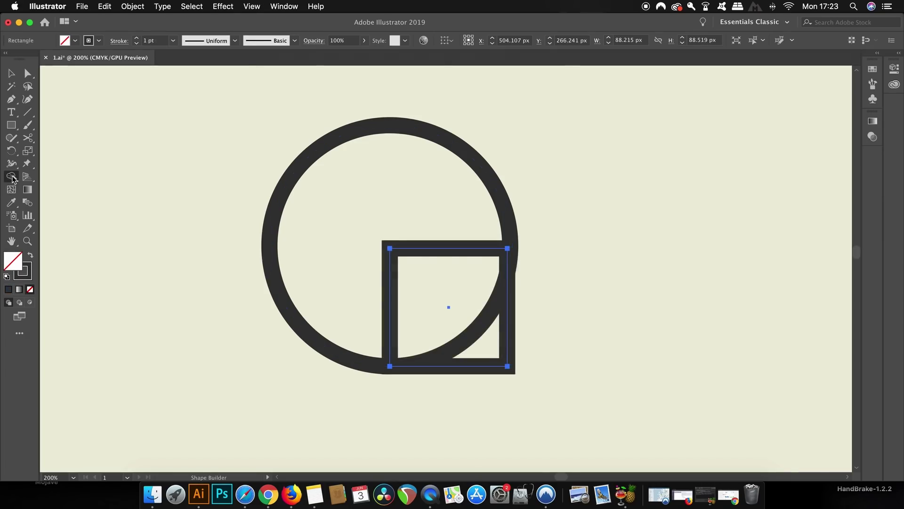
Set highlight to Light Blue and uncheck 'In Merge Mode, Clicking Stroke Splits the Path'
double_click(12, 176)
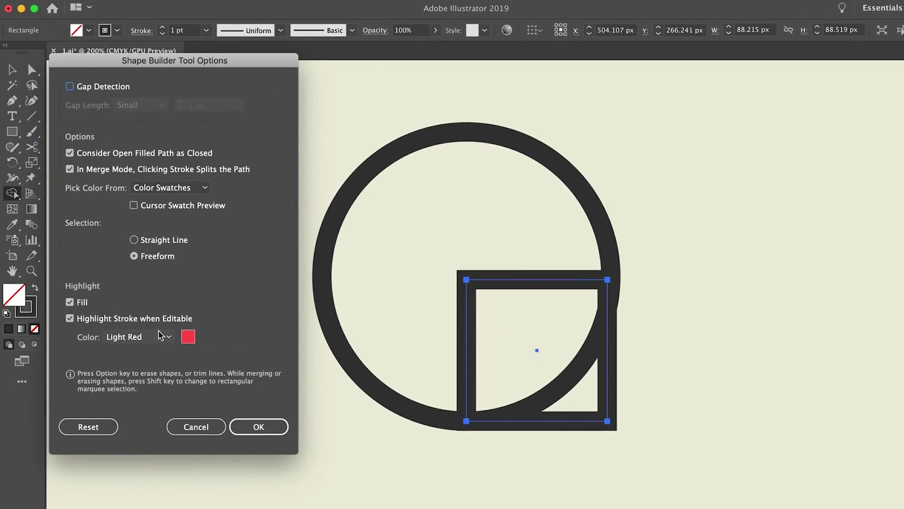
scroll(151, 320, up, 3)
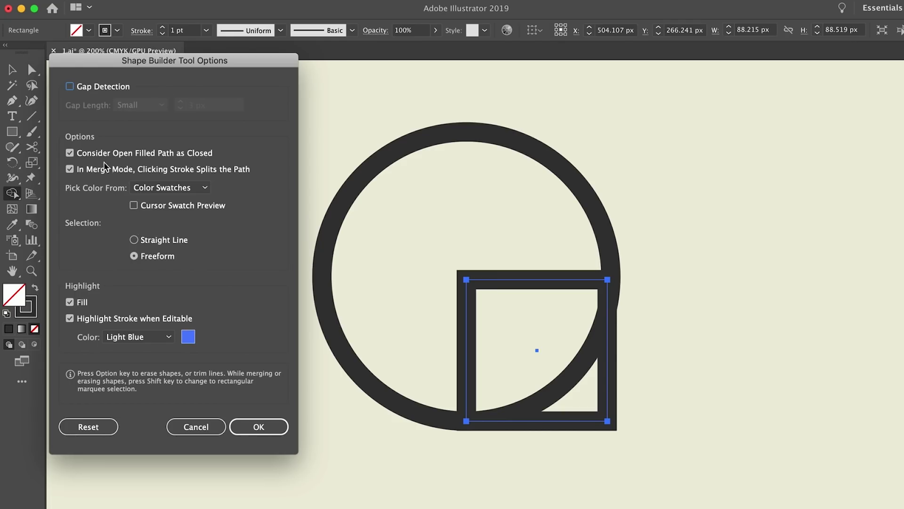
click(69, 169)
click(257, 431)
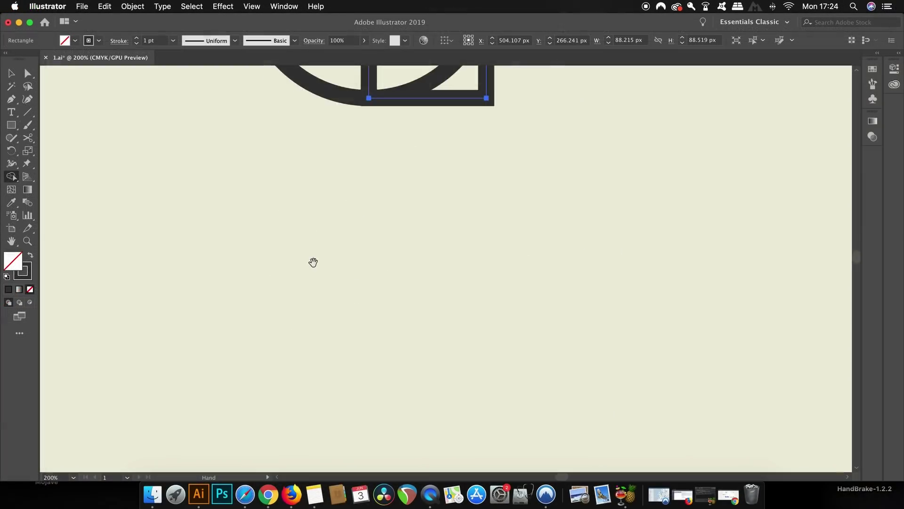
scroll(353, 294, down, 10)
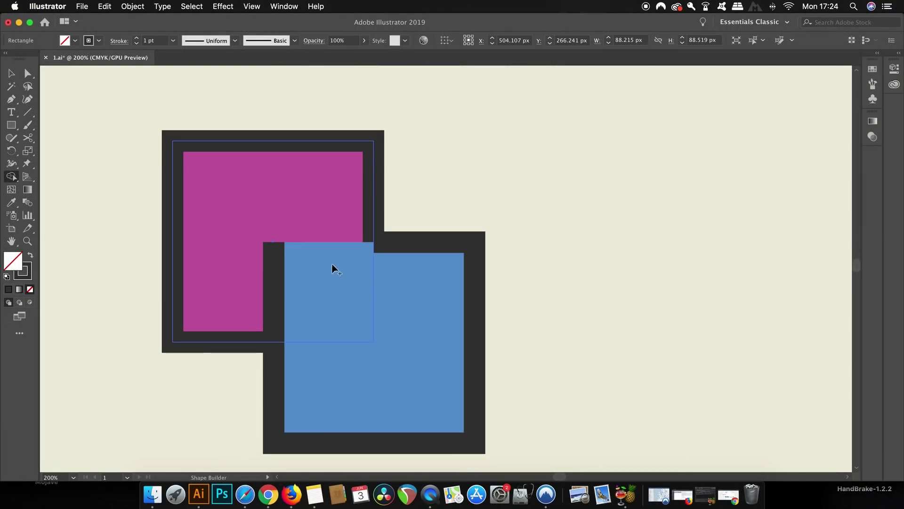
Select both overlapping pink and blue squares
key(v)
click(347, 287)
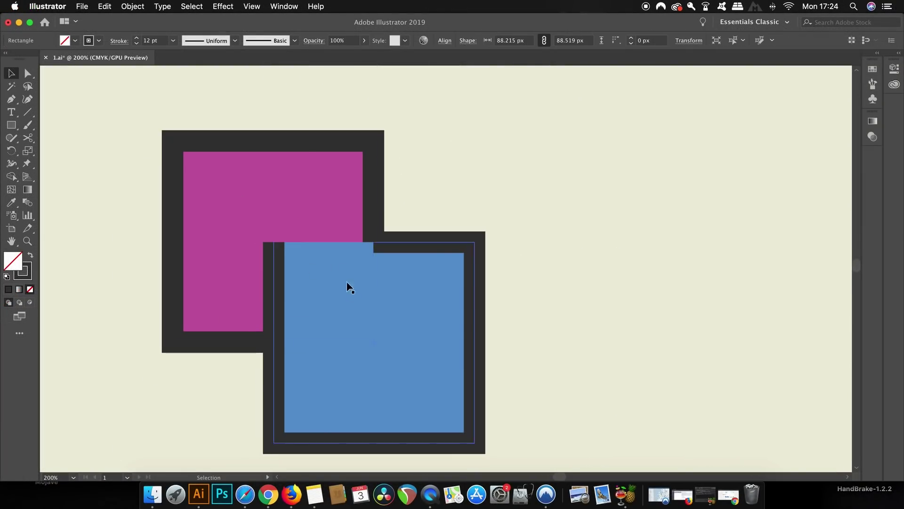
drag(173, 154, 508, 390)
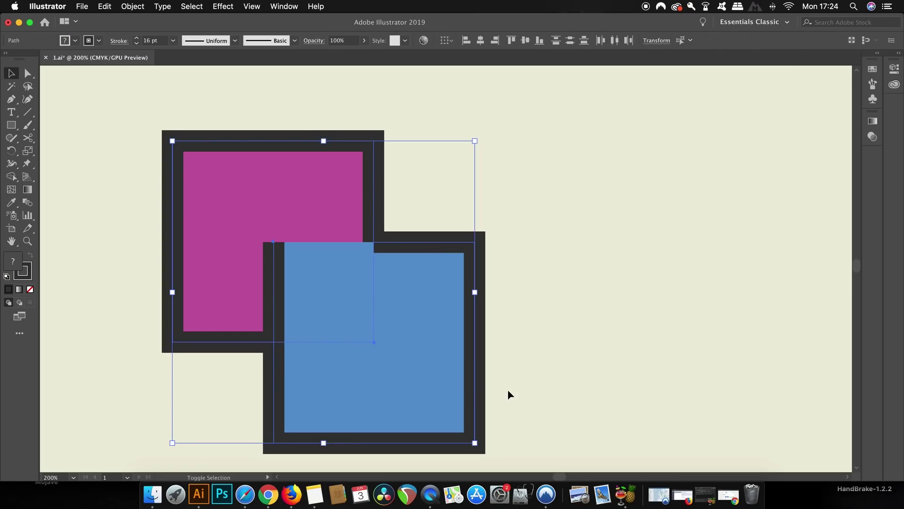
With Shape Builder, merge the overlap into the blue square, then into the top-left square
key(shift+m)
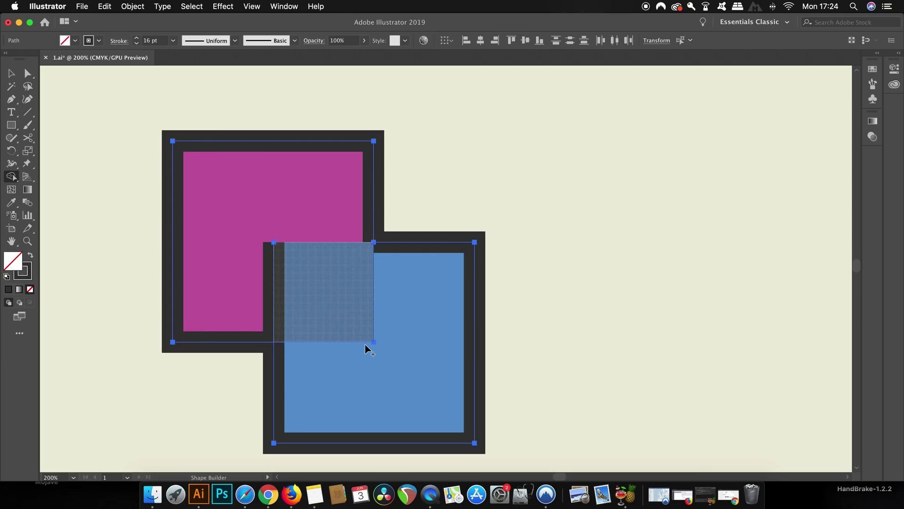
drag(365, 344, 378, 349)
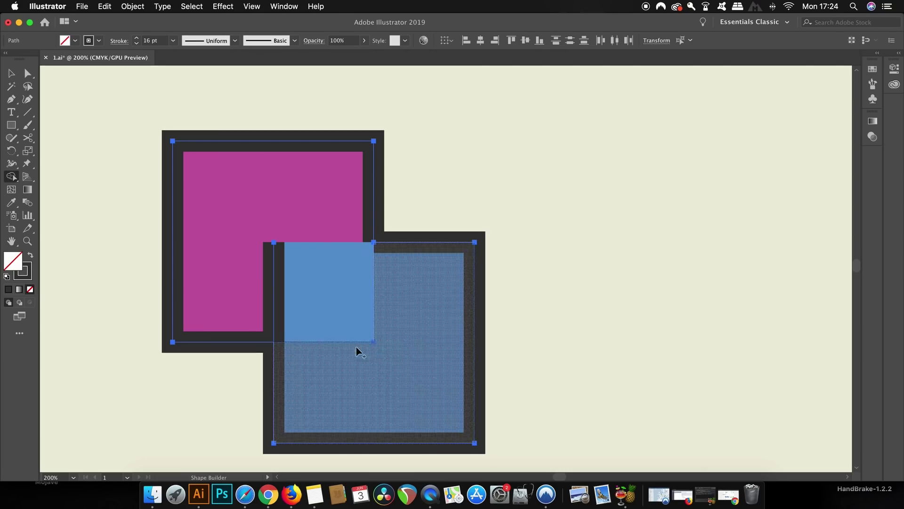
drag(335, 289, 318, 210)
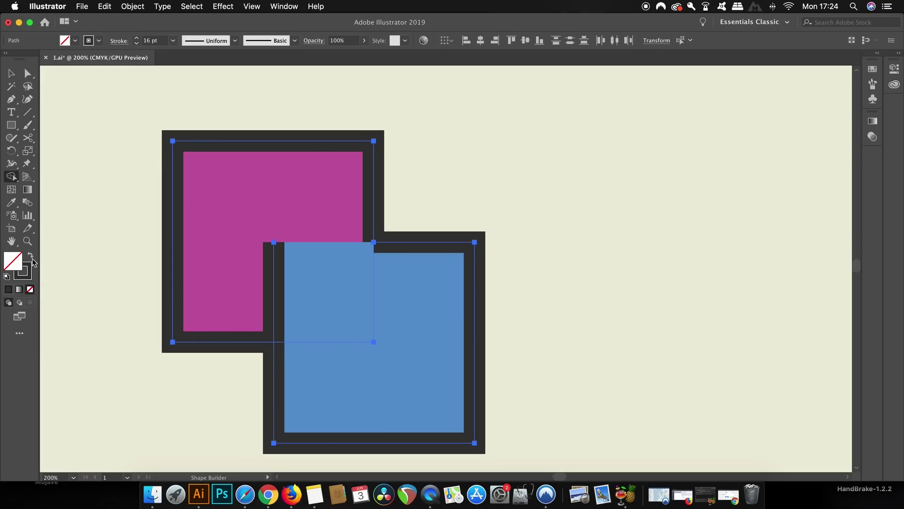
Set Shape Builder's Pick Color From to Artwork, merge the squares into one blue shape, then undo
double_click(13, 177)
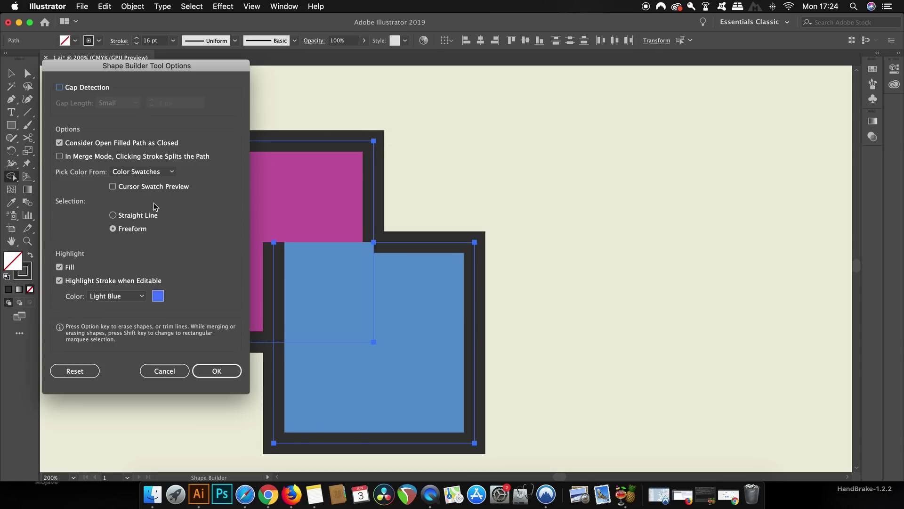
click(141, 173)
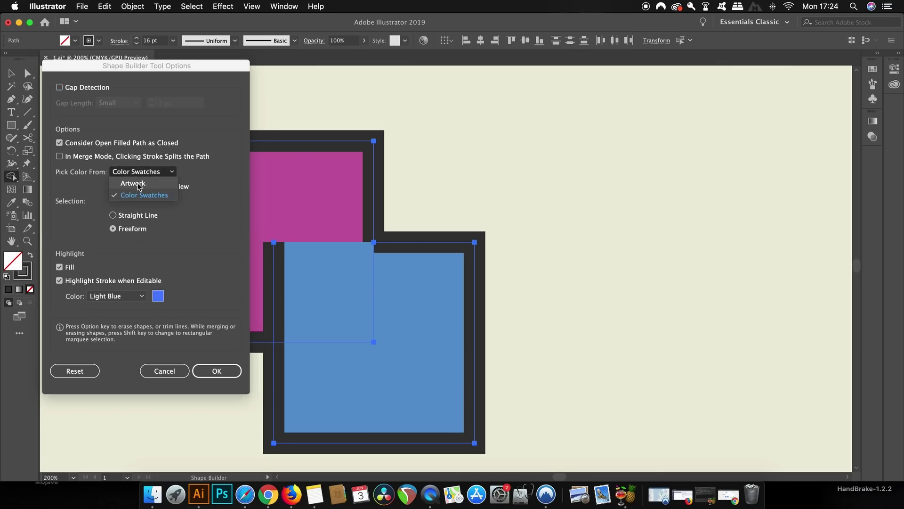
click(138, 183)
click(234, 375)
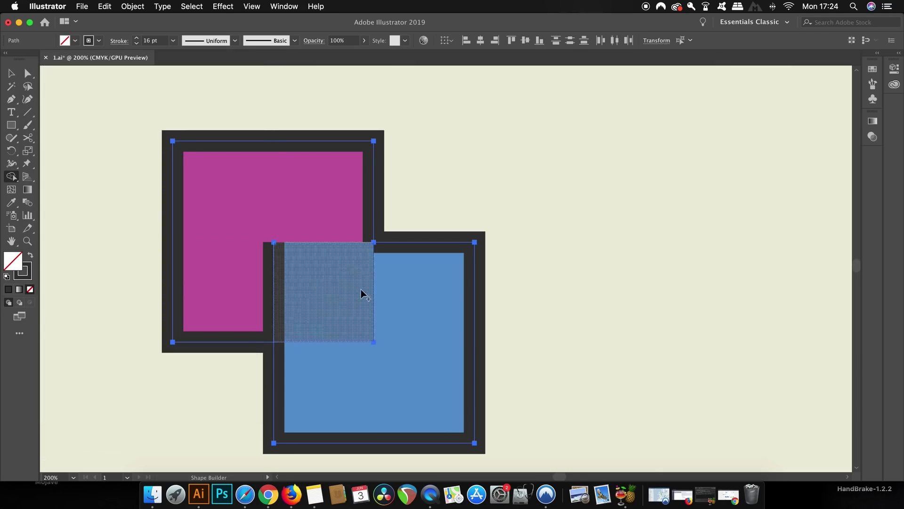
drag(363, 293, 300, 223)
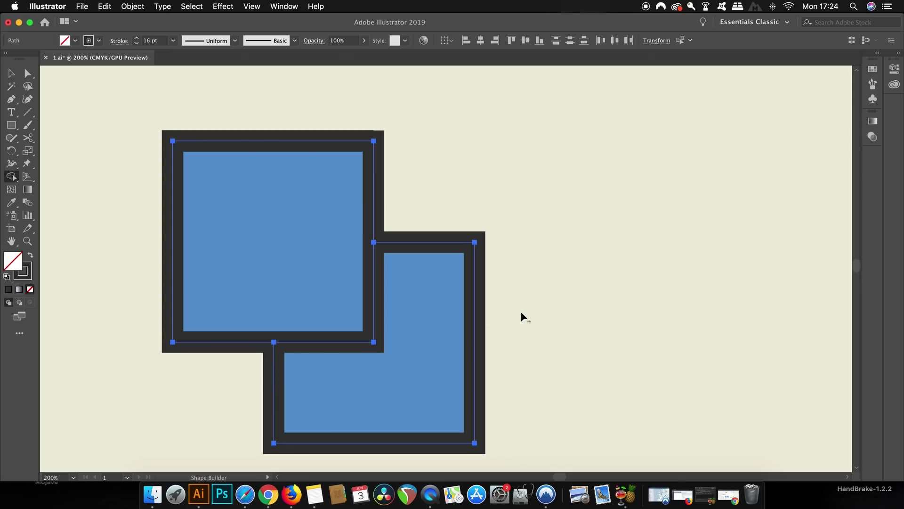
key(ctrl+z)
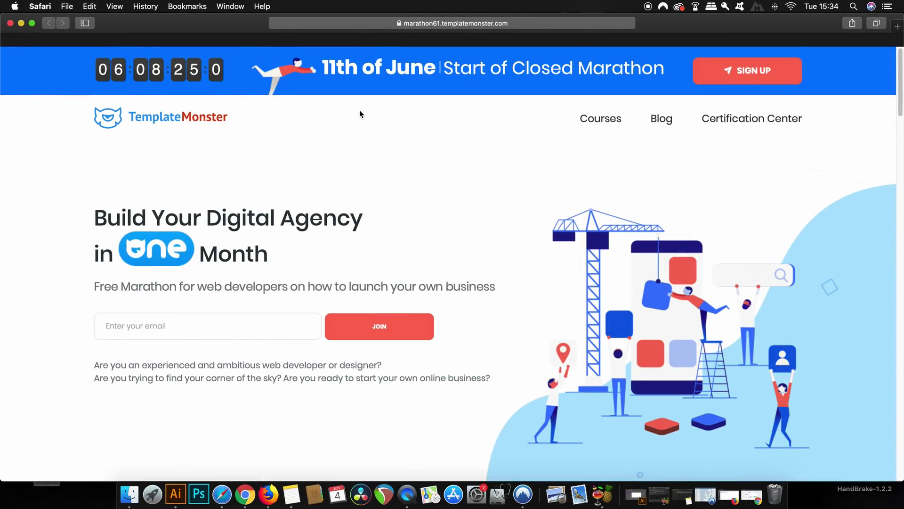
scroll(373, 175, down, 1)
scroll(373, 176, down, 3)
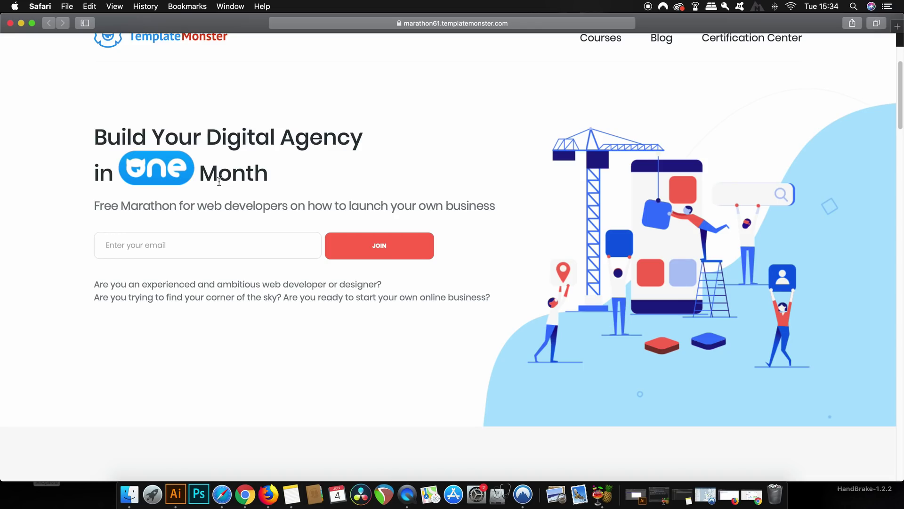
scroll(292, 205, down, 10)
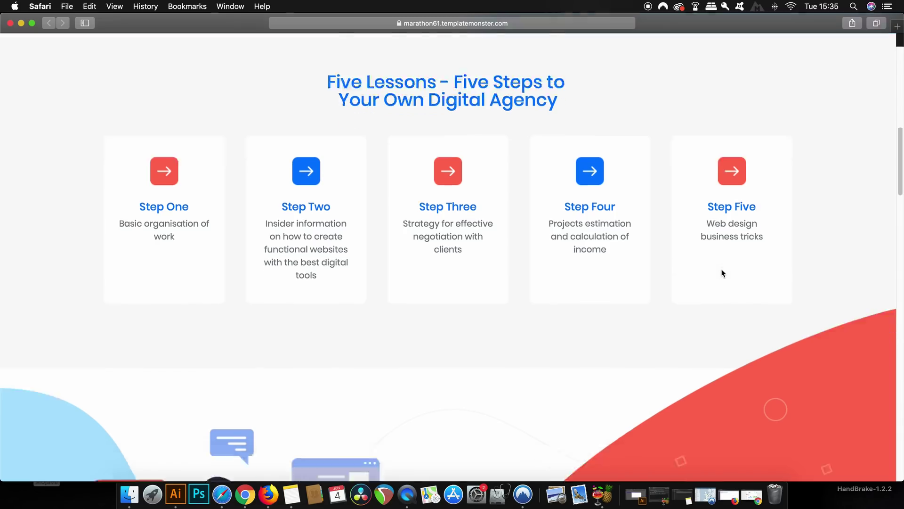
scroll(721, 272, down, 5)
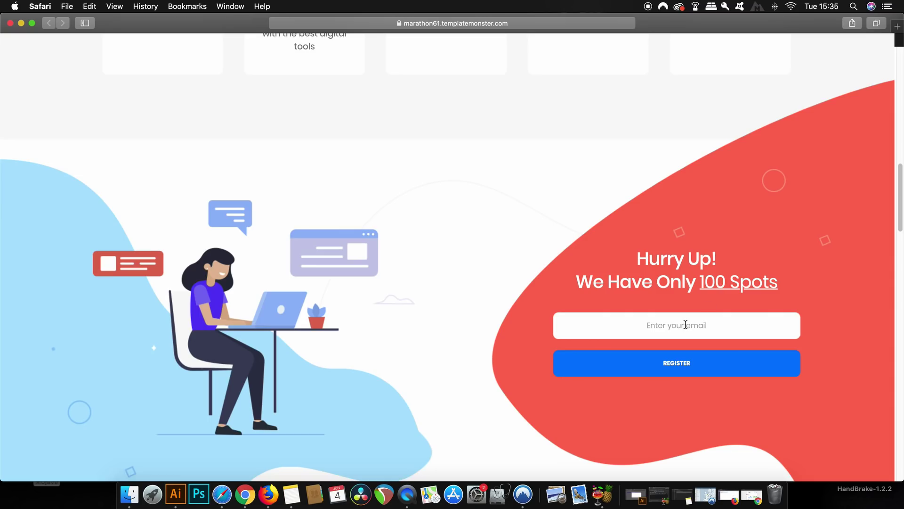
scroll(685, 325, down, 1)
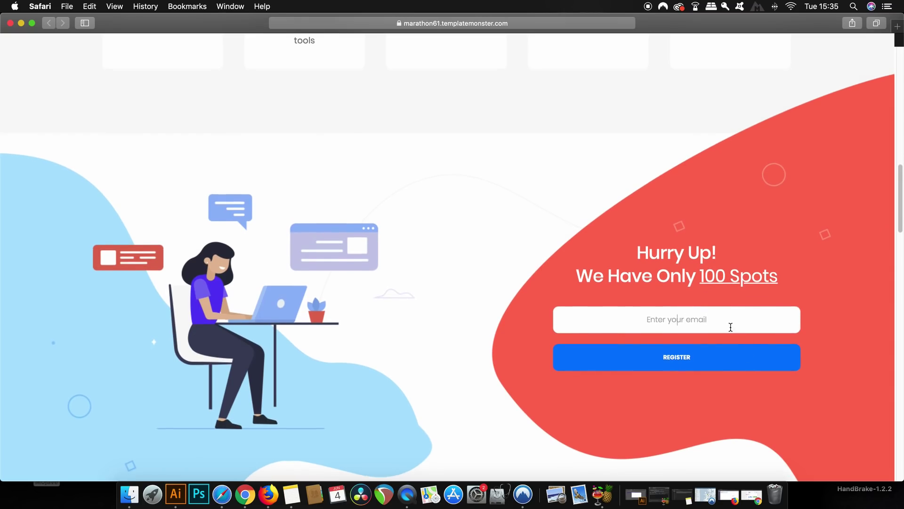